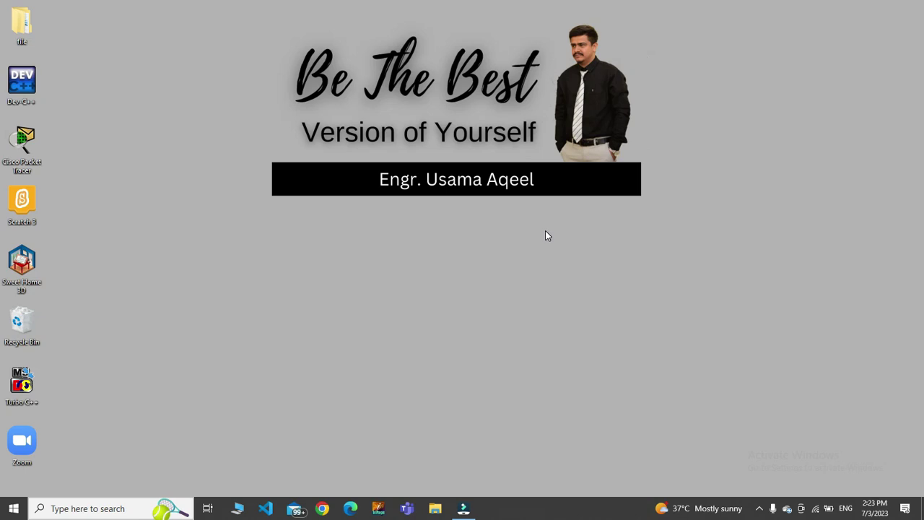
- Launch Excel 2016 from the taskbar search and close the Activation Wizard
key(super)
text(excel)
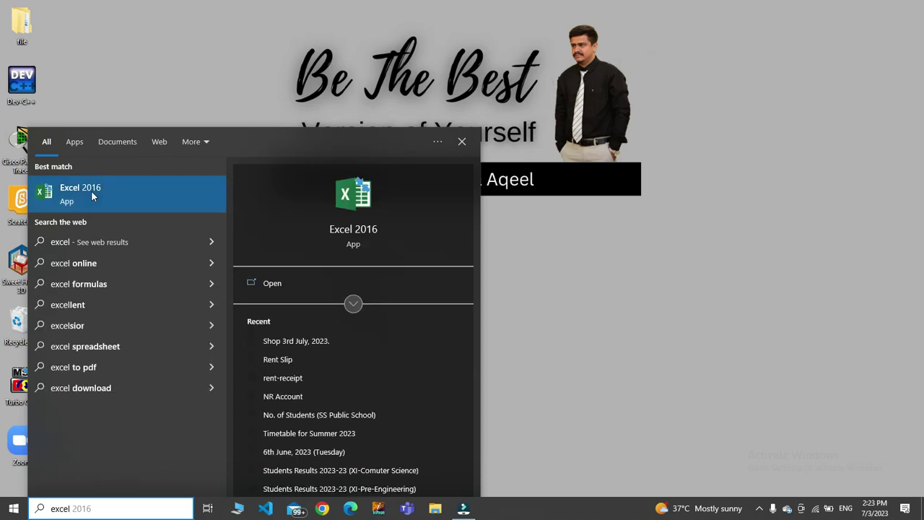
click(91, 194)
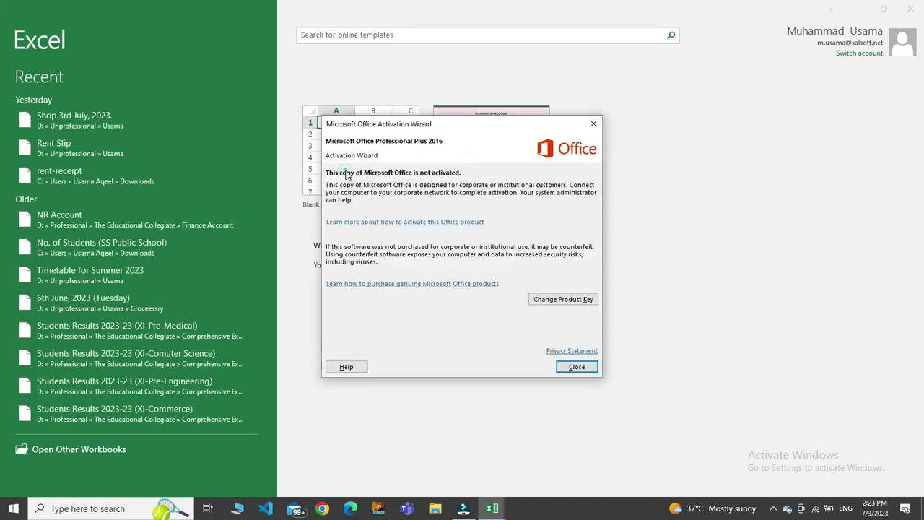
click(587, 120)
- Create a blank workbook and select cell B5 as the table's starting point
click(350, 130)
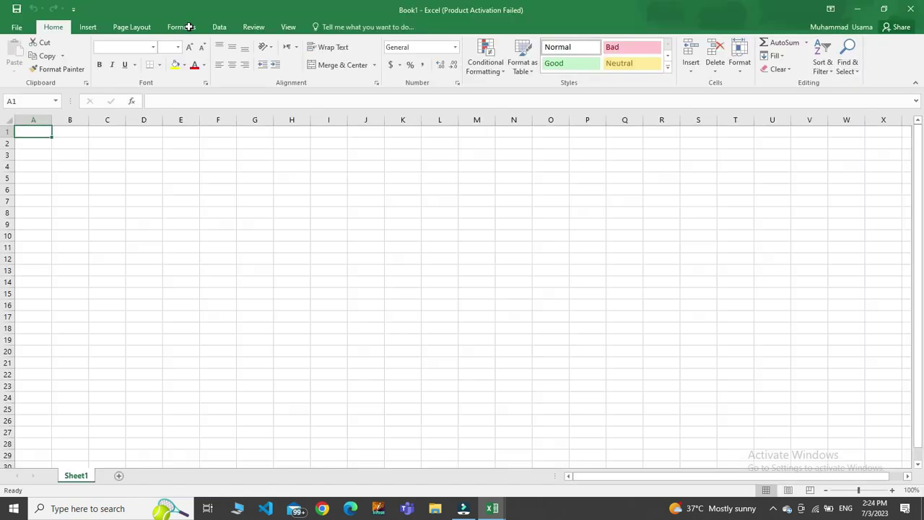
click(140, 206)
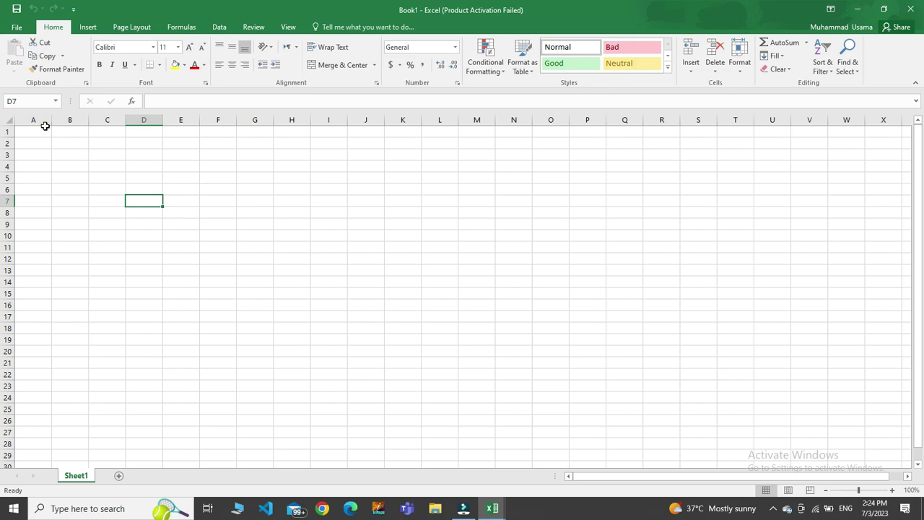
click(64, 185)
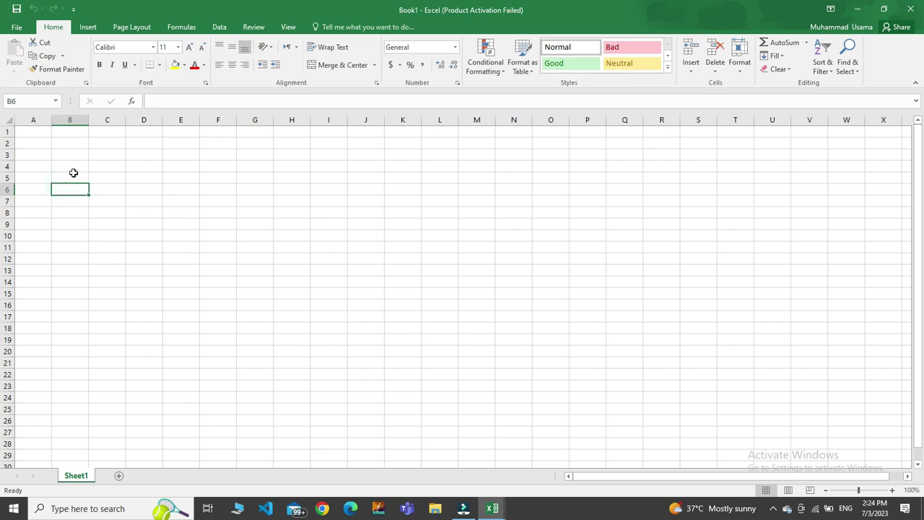
click(69, 173)
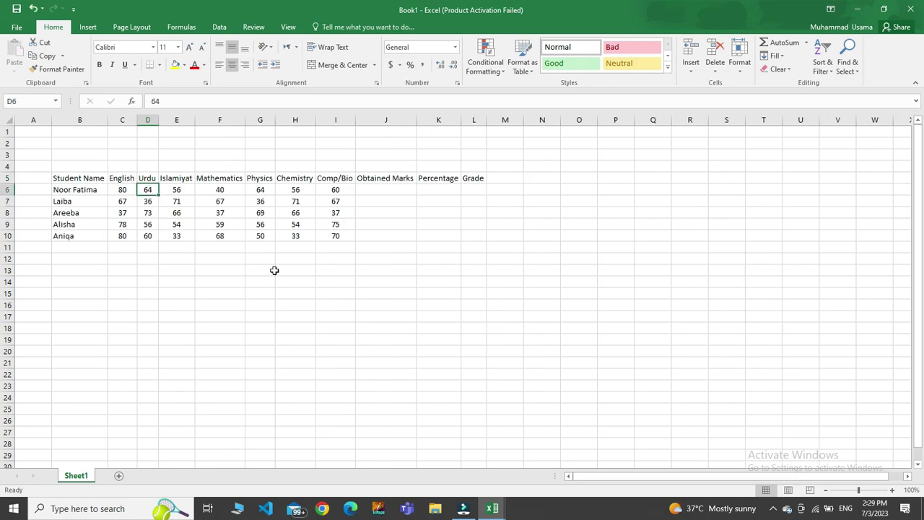
- Total the first student's seven subject marks (C6:I6) into J6 with AutoSum
key(Down)
key(Down)
key(Right)
key(Right)
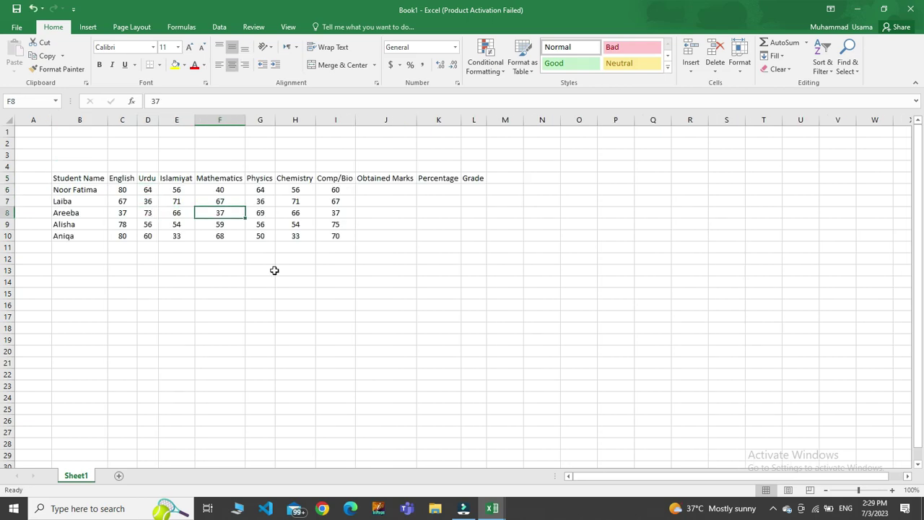
key(Right)
key(Right)
key(Right)
key(Up)
key(Left)
key(Left)
key(Left)
key(Left)
key(Up)
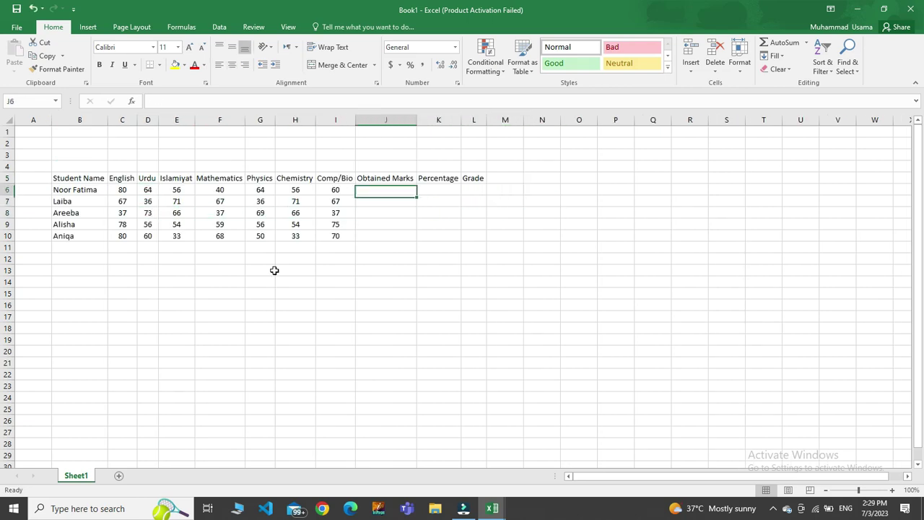
click(392, 252)
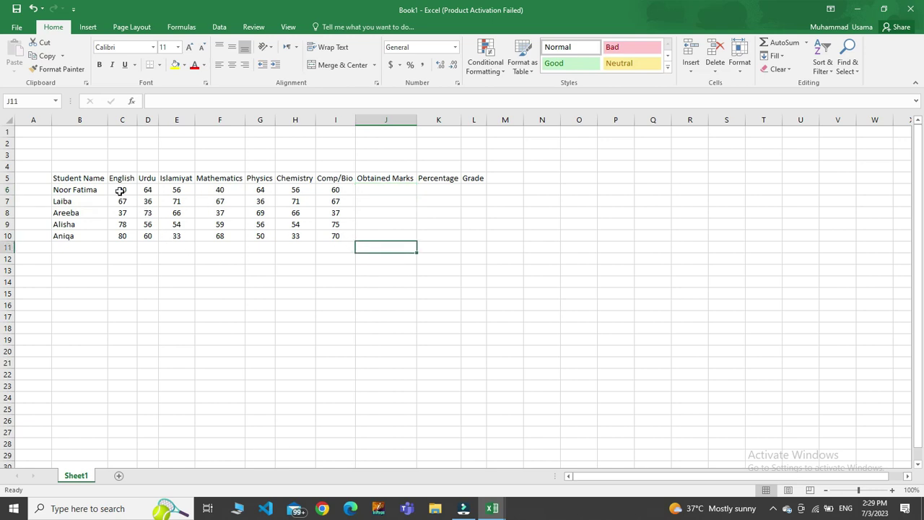
drag(120, 190, 367, 187)
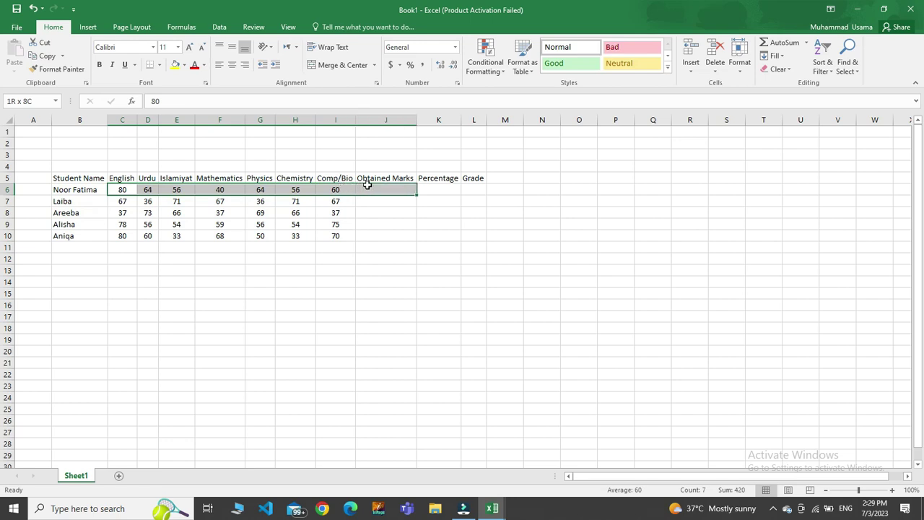
click(784, 47)
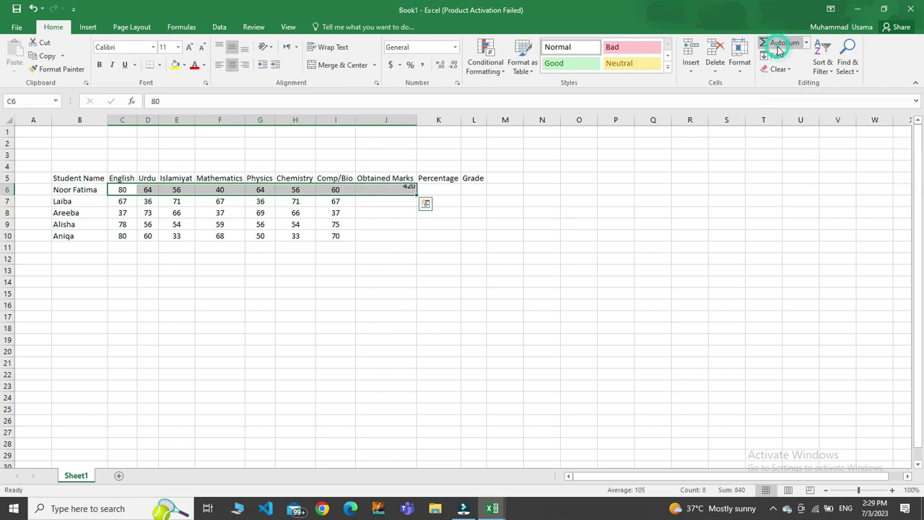
click(475, 227)
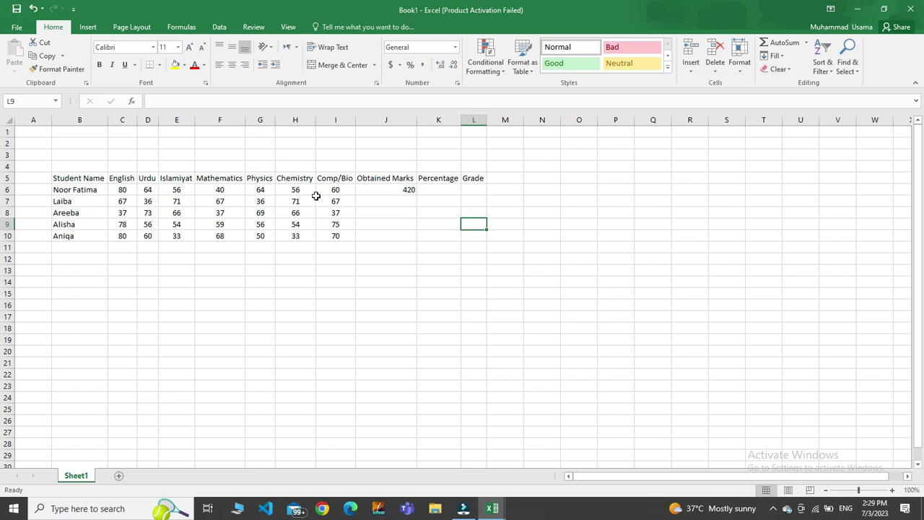
- Fill the J6 total down to J10 and centre J6:L10 vertically and horizontally
click(409, 190)
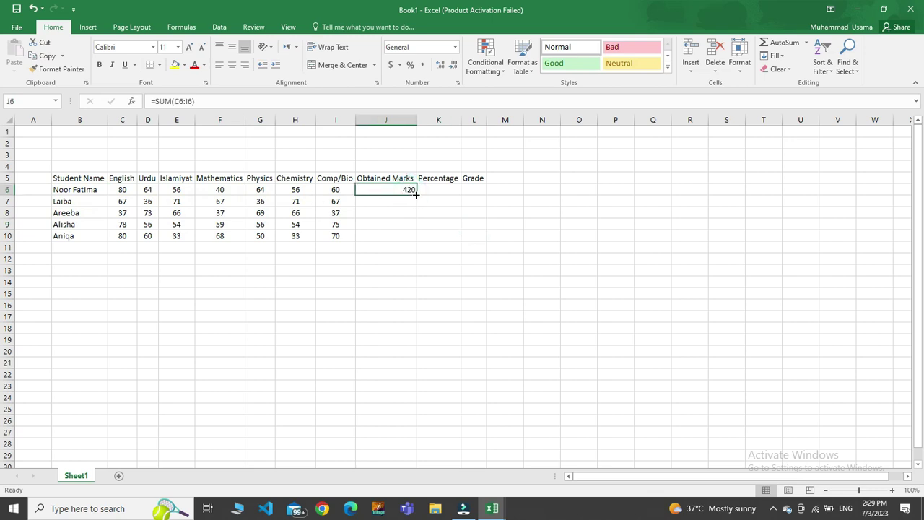
drag(416, 194, 419, 240)
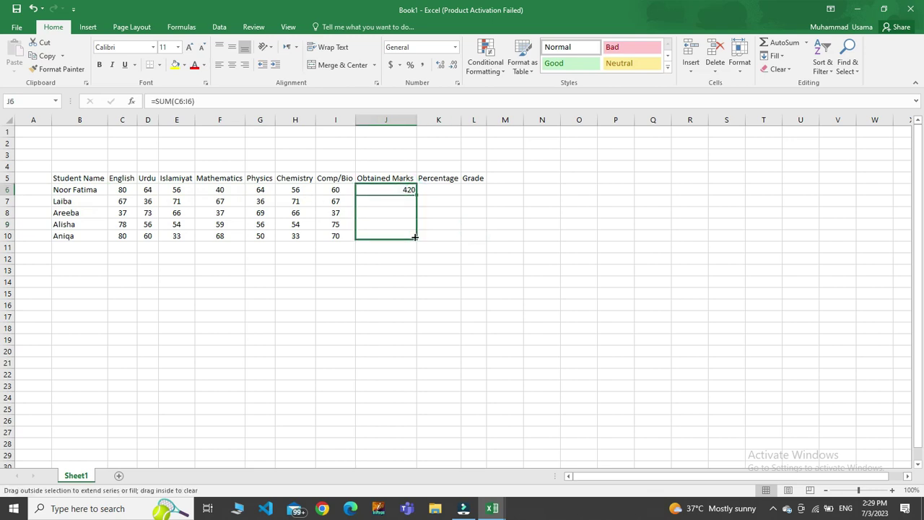
click(526, 278)
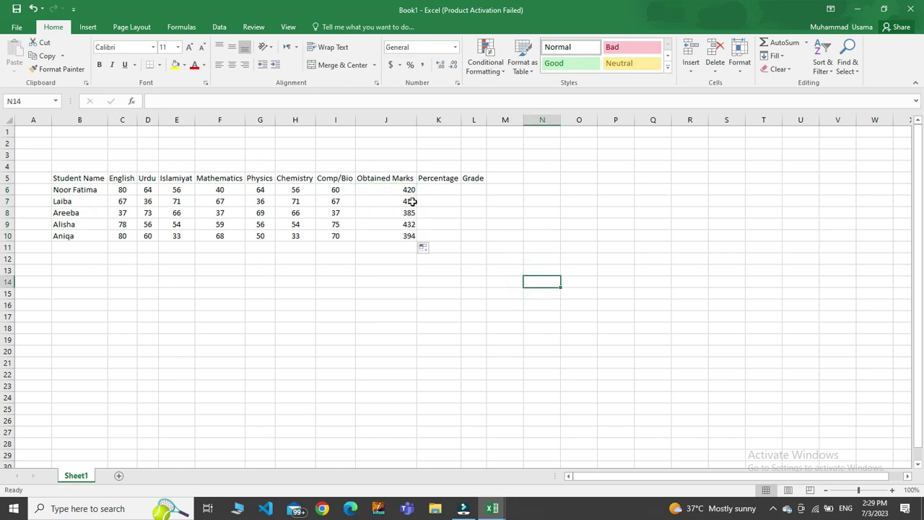
click(388, 191)
drag(389, 190, 480, 239)
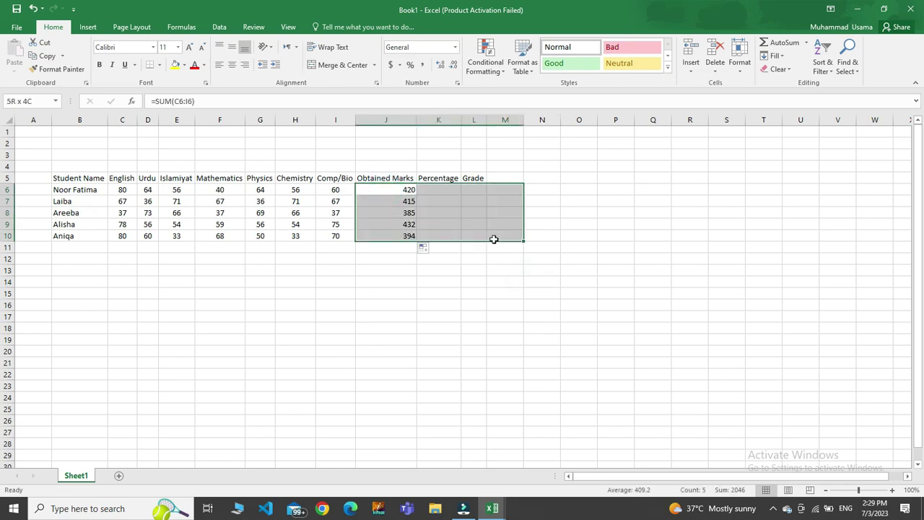
click(232, 47)
click(232, 64)
click(466, 275)
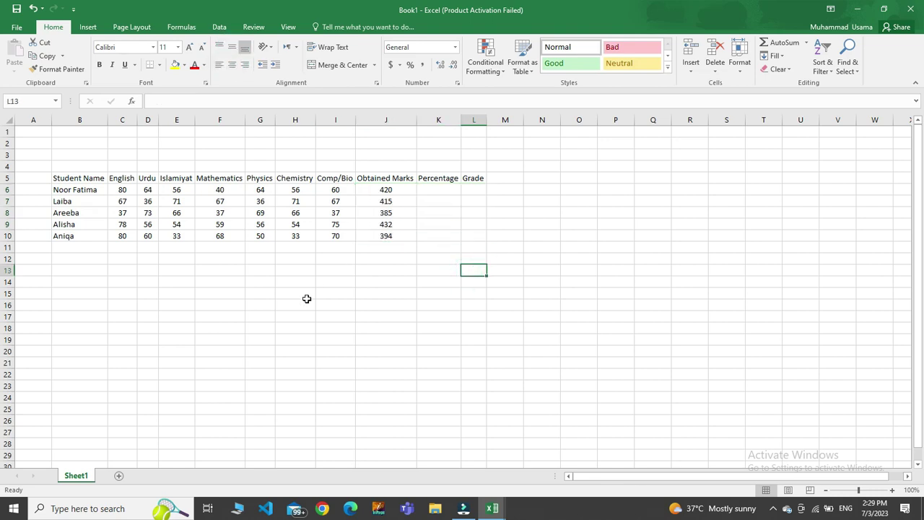
click(280, 300)
- Enter =((J6/550)*100) in K6, giving the first student's percentage of 76.3636364
click(446, 190)
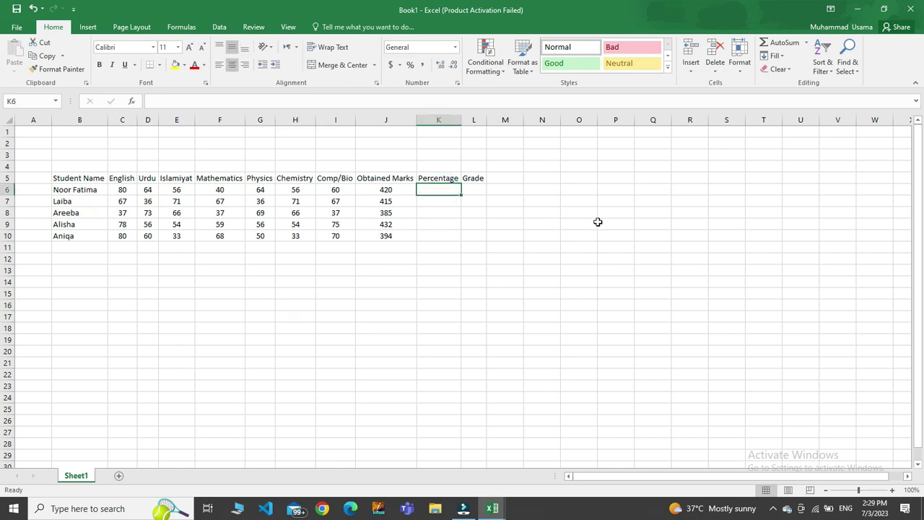
text(=()
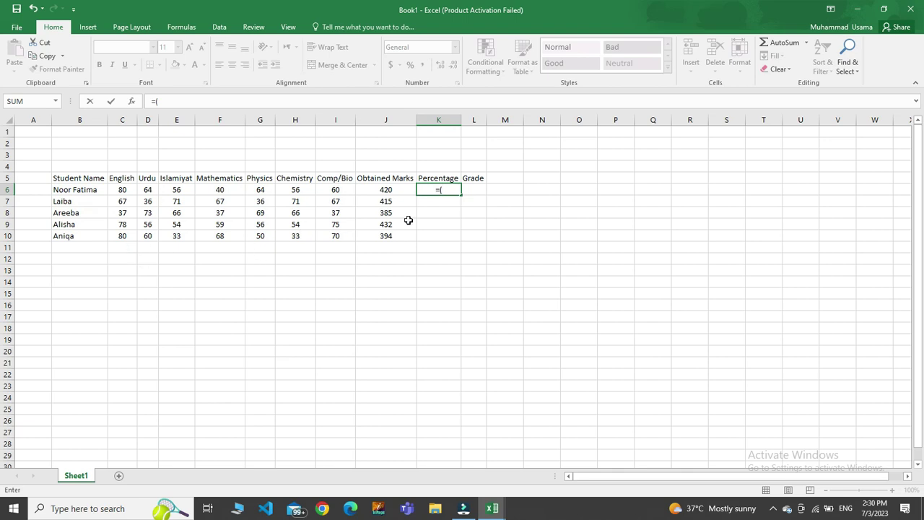
click(387, 189)
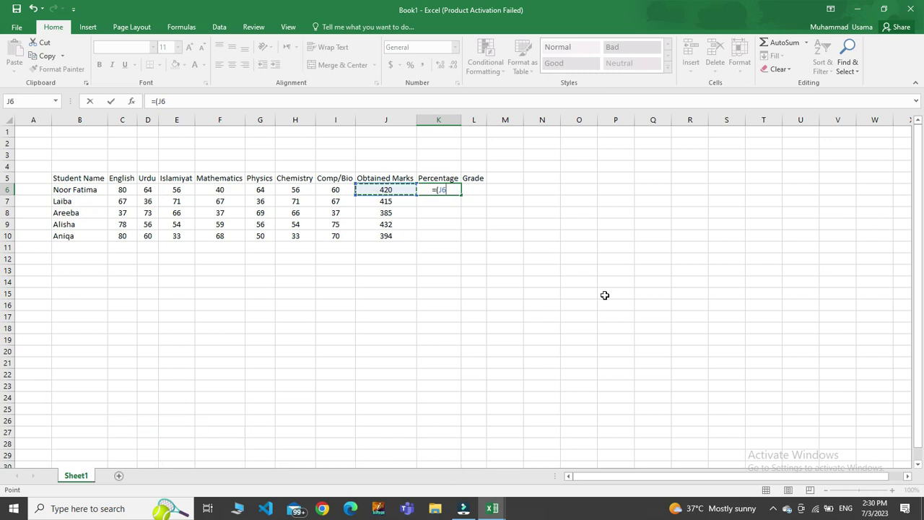
key(BackSpace)
text(()
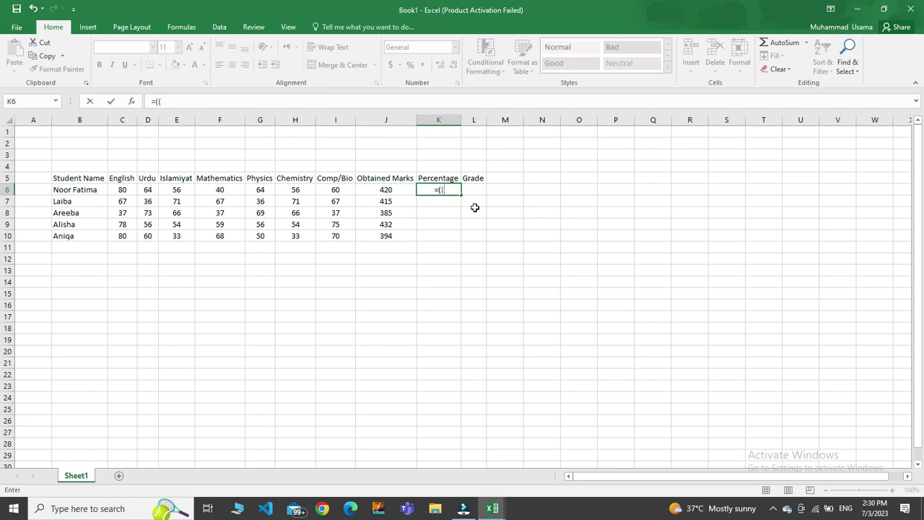
click(386, 188)
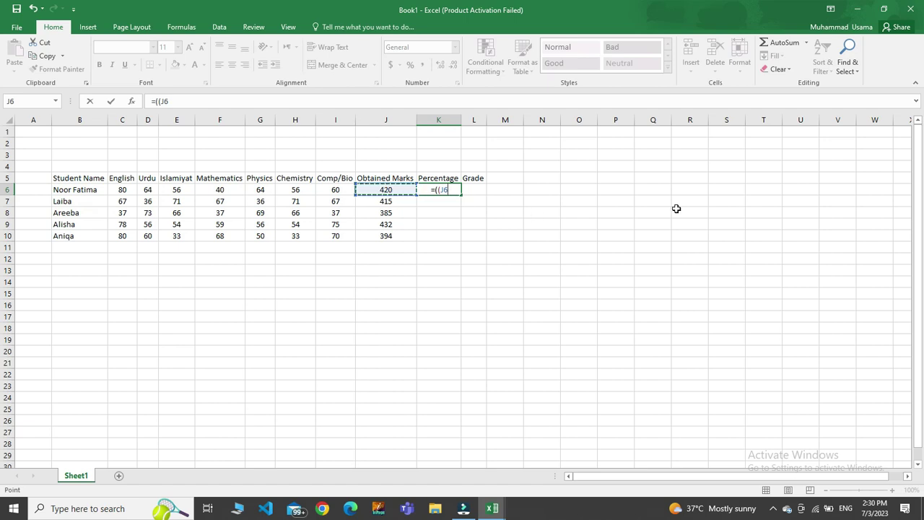
text(/)
text(550)
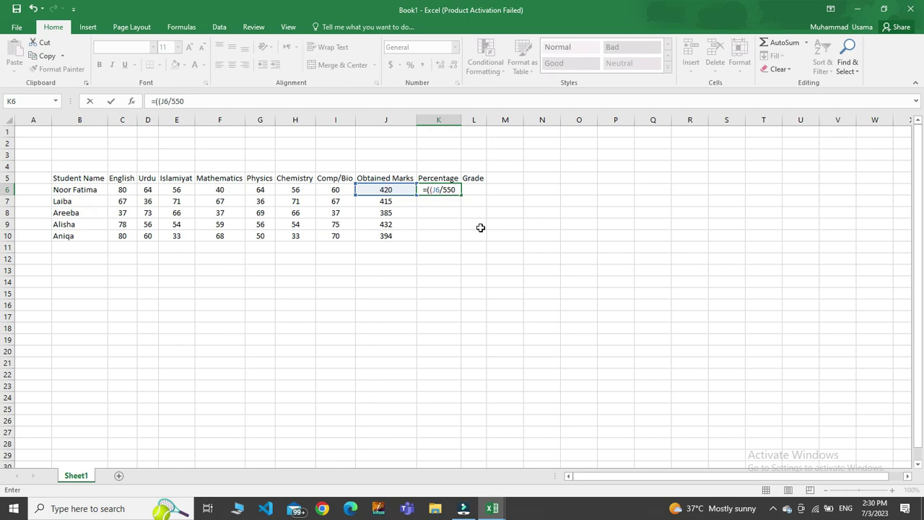
text())
text(*)
text(100))
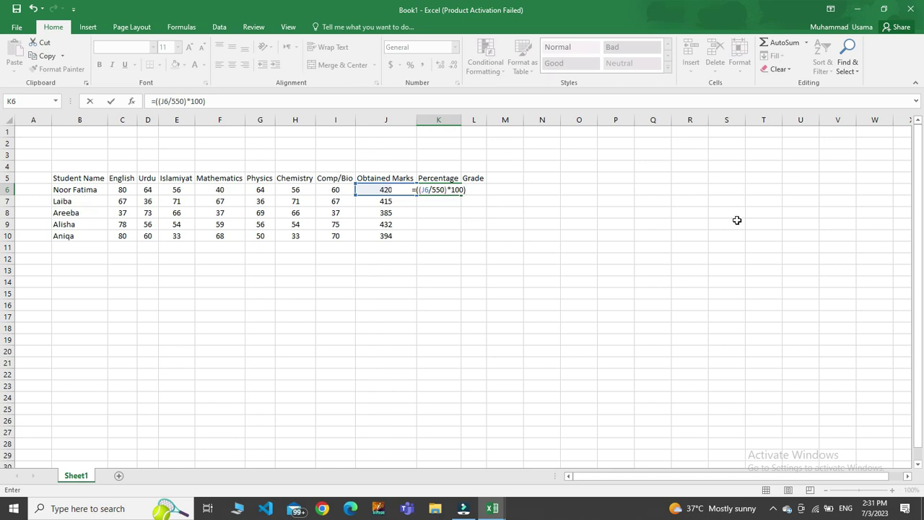
key(Return)
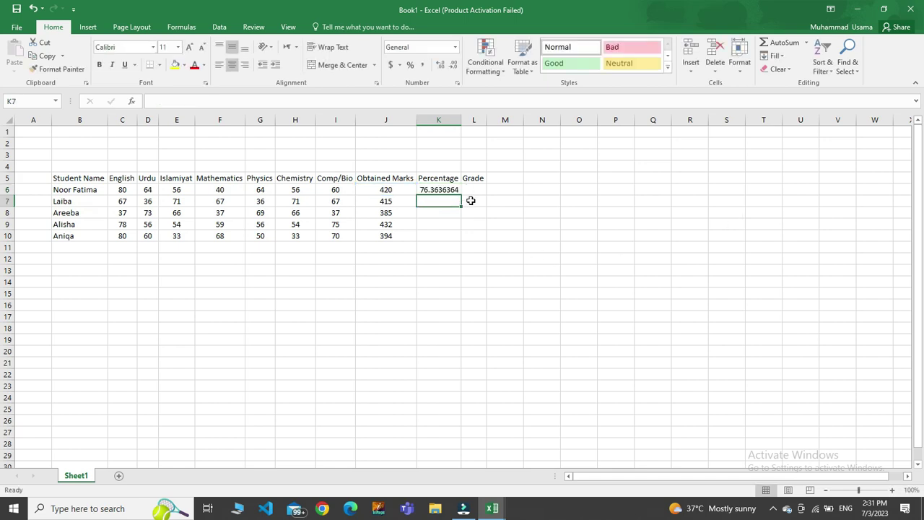
- Format the K6 percentage to show two decimal places
click(437, 188)
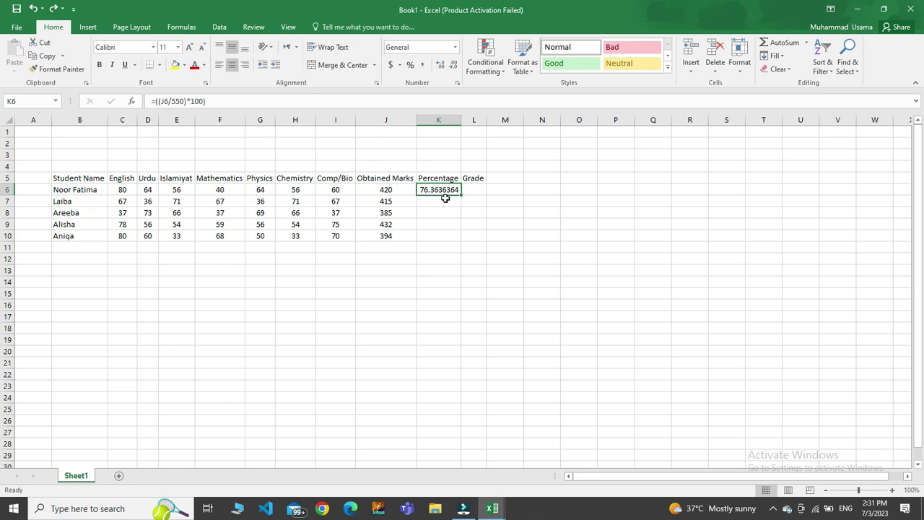
click(441, 65)
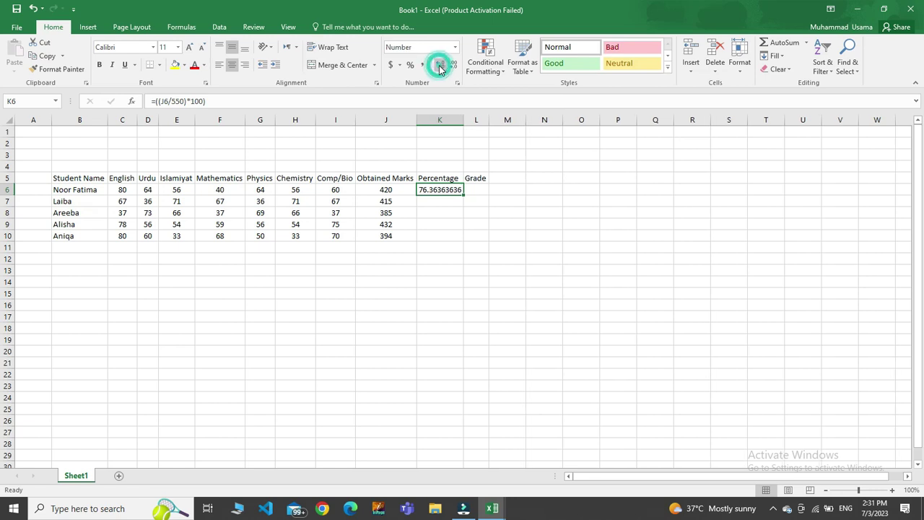
click(453, 66)
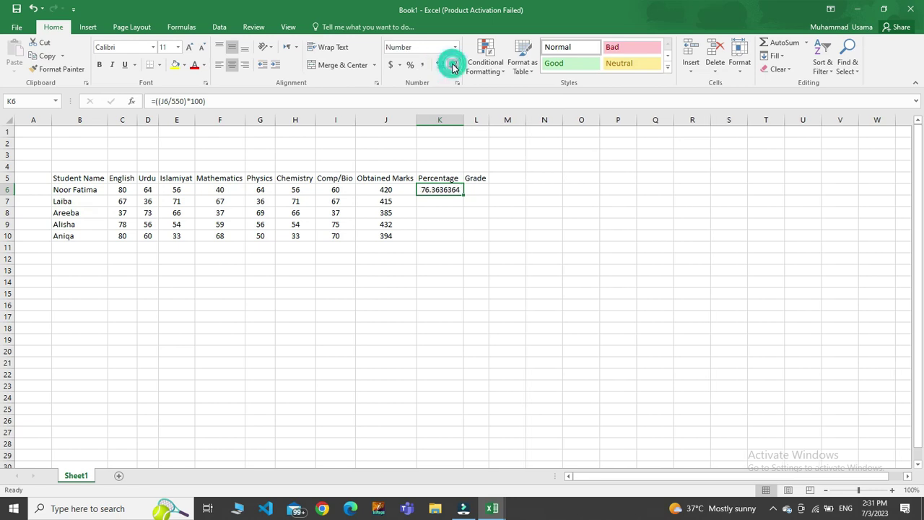
click(453, 65)
click(453, 65)
click(453, 66)
click(452, 66)
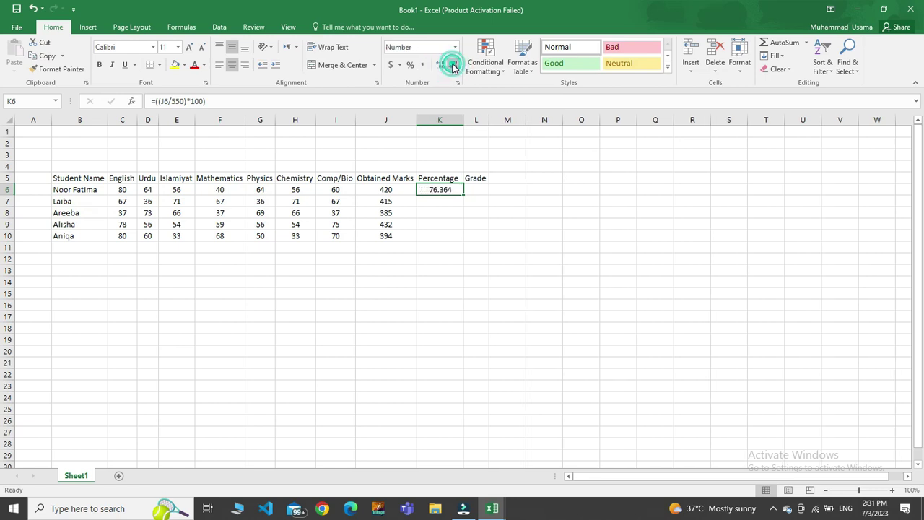
click(453, 67)
click(555, 286)
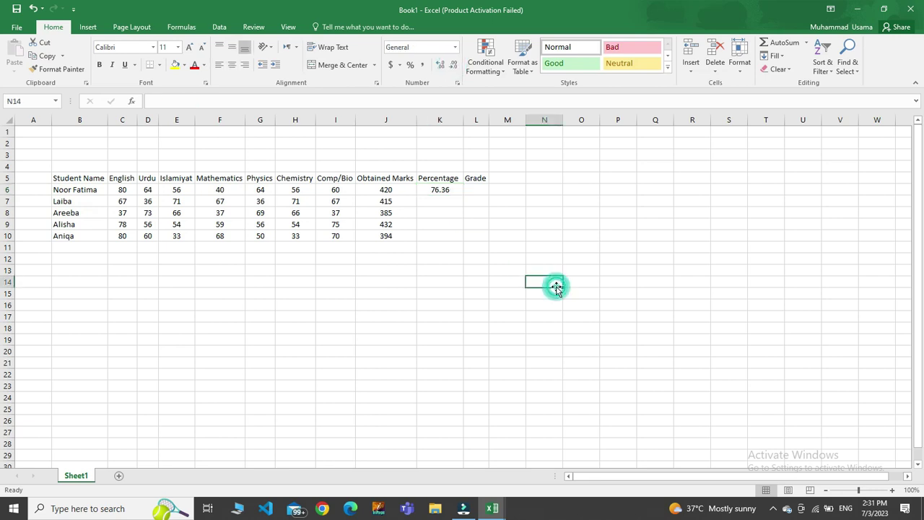
- Fill the percentage formula from K6 down to K10 for all five students
click(432, 237)
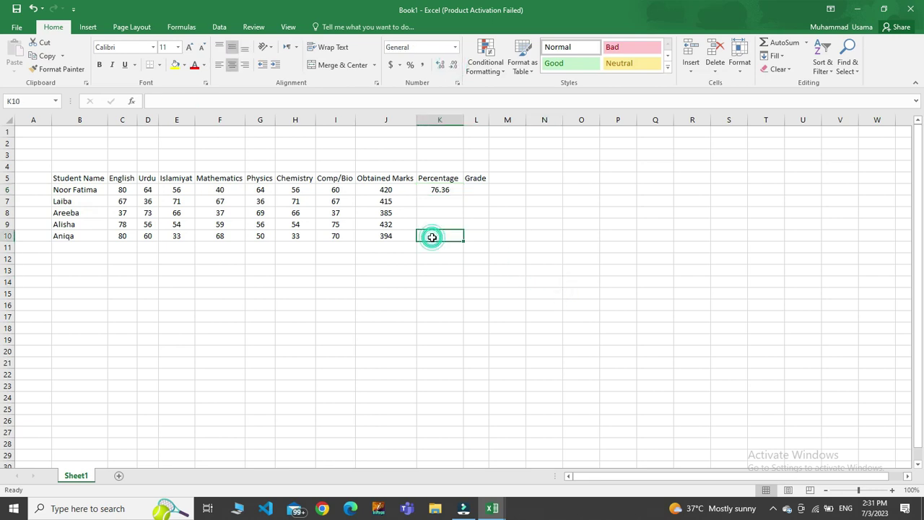
click(437, 192)
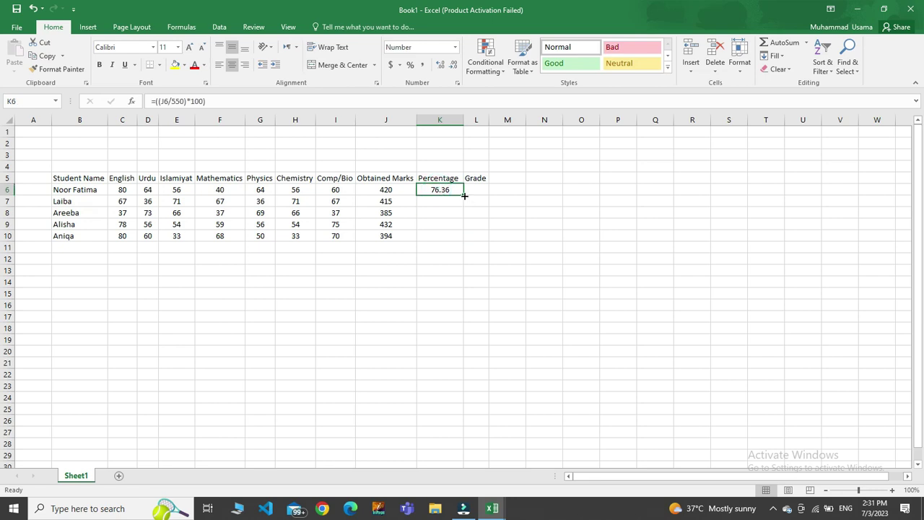
drag(465, 195, 463, 196)
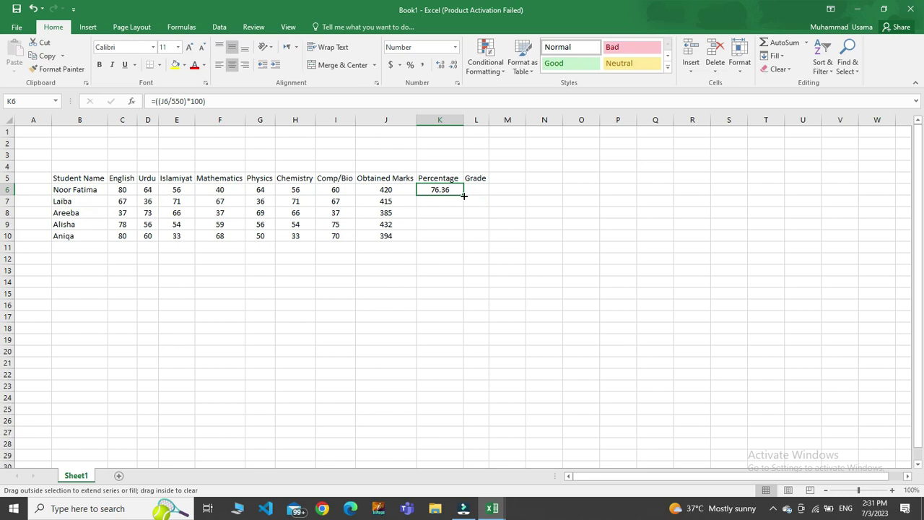
drag(463, 196, 457, 239)
click(539, 267)
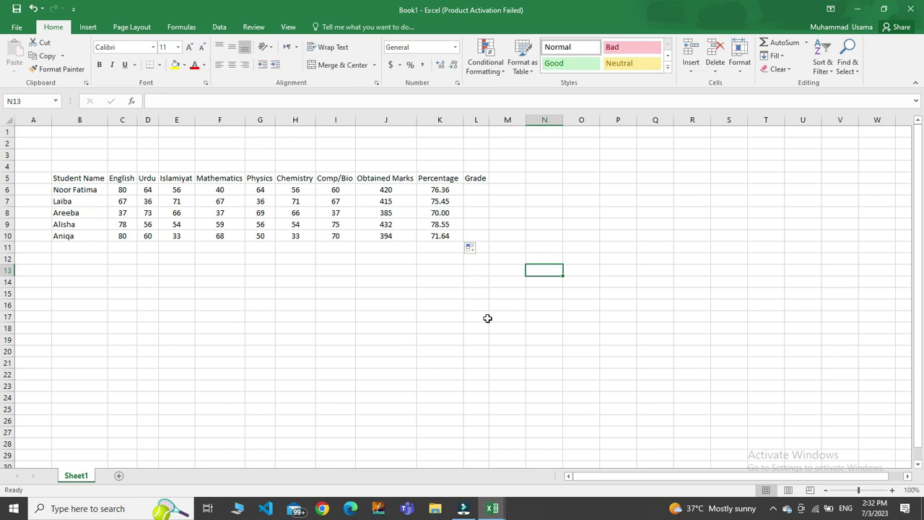
click(338, 292)
- Undo recent edits and change the last student's English mark in C10 to 50
click(446, 273)
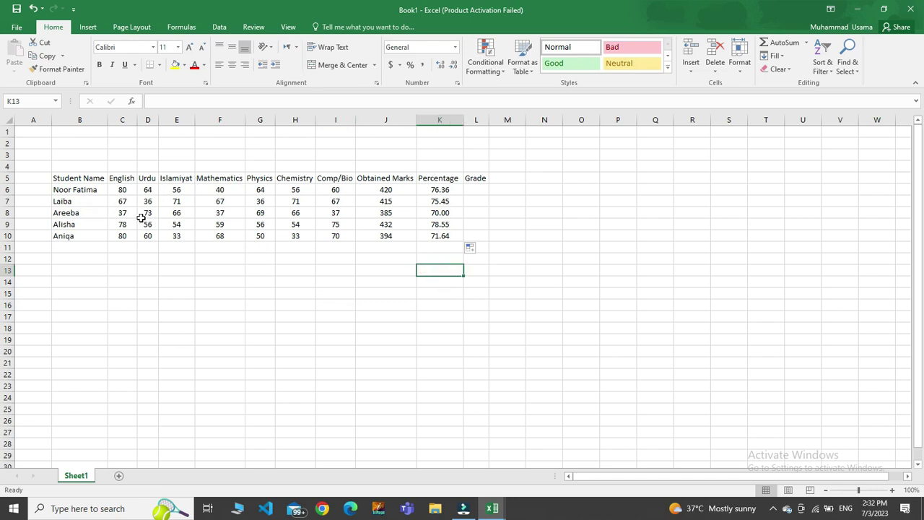
click(175, 211)
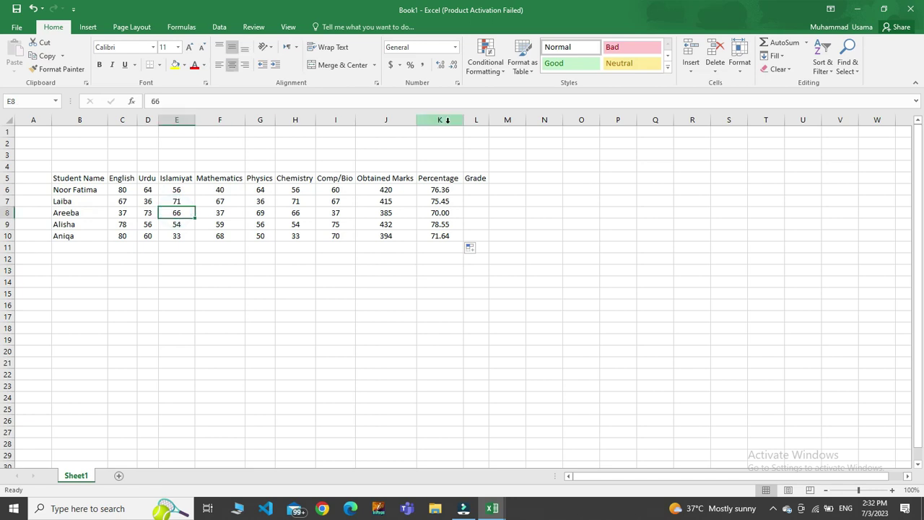
key(ctrl+z)
key(ctrl+z)
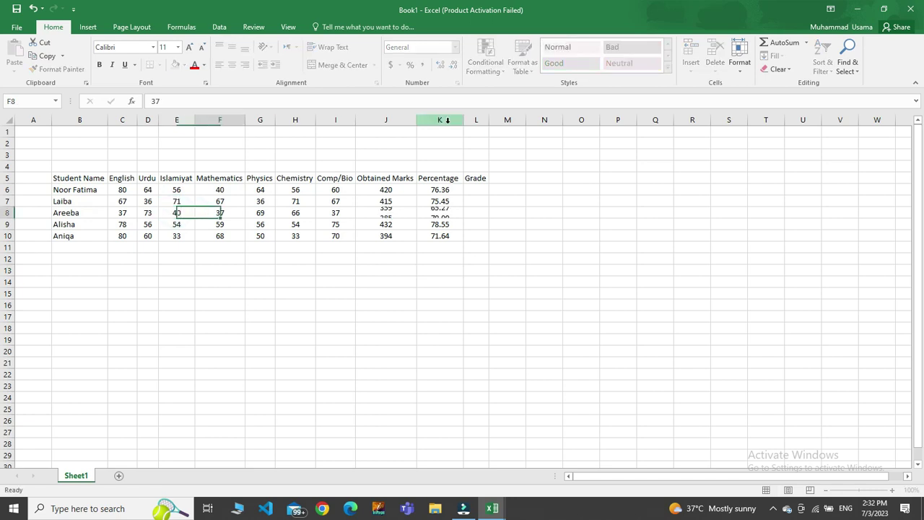
key(ctrl+z)
key(ctrl+z)
key(Down)
key(Down)
key(Down)
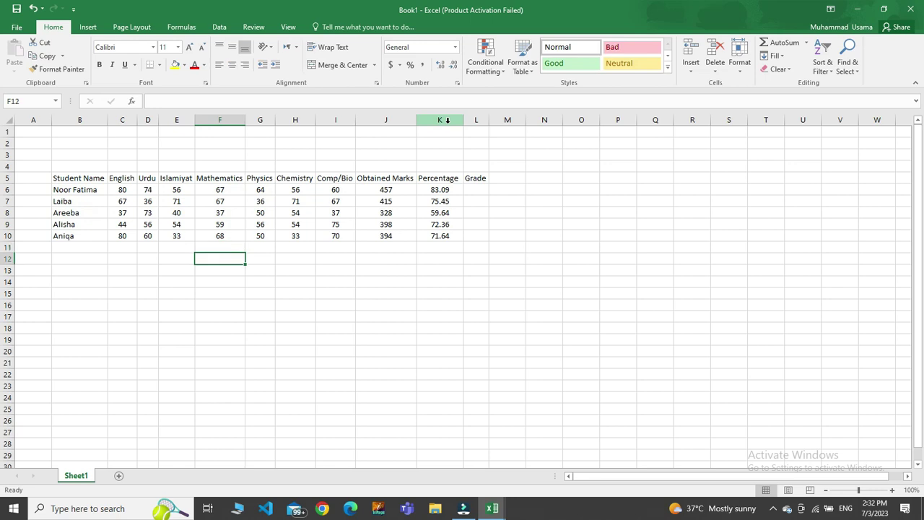
key(Up)
key(Left)
key(Left)
key(Up)
key(Left)
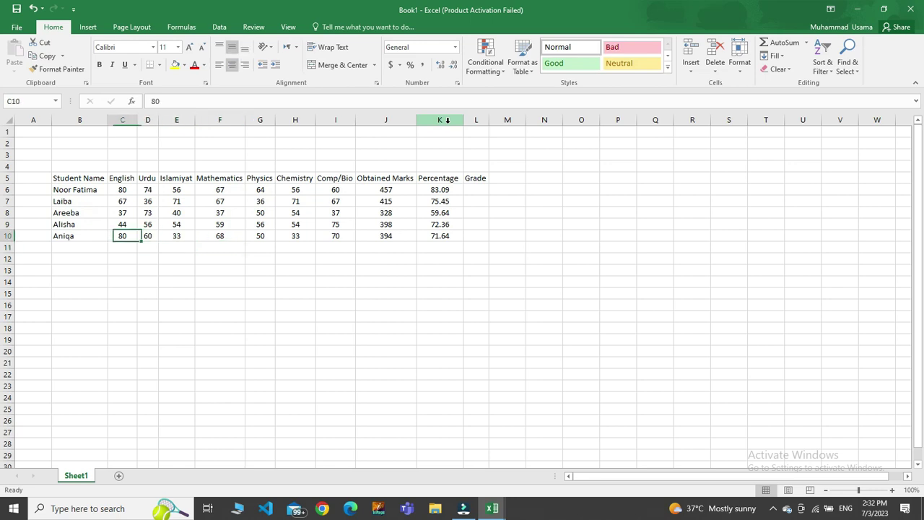
text(50)
key(Tab)
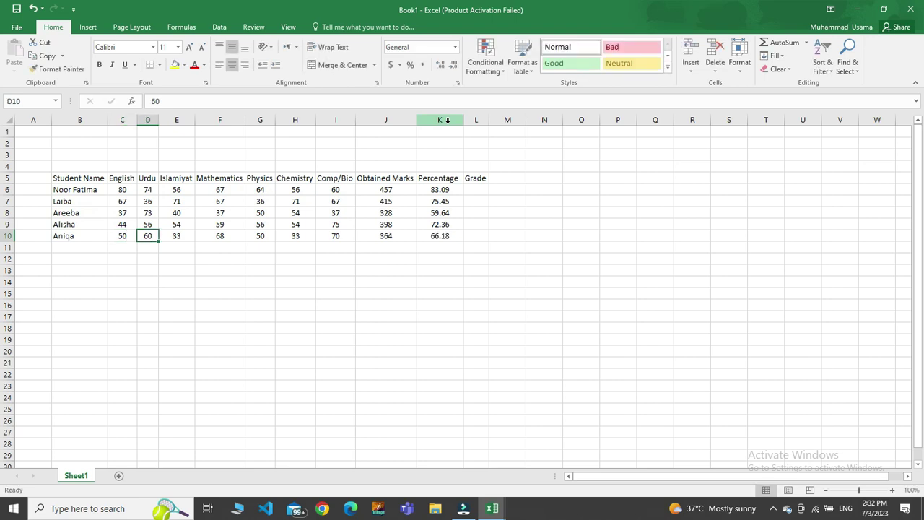
- Move through the marks and select L6, the first Grade cell
key(Right)
key(Up)
key(Up)
key(Left)
key(Down)
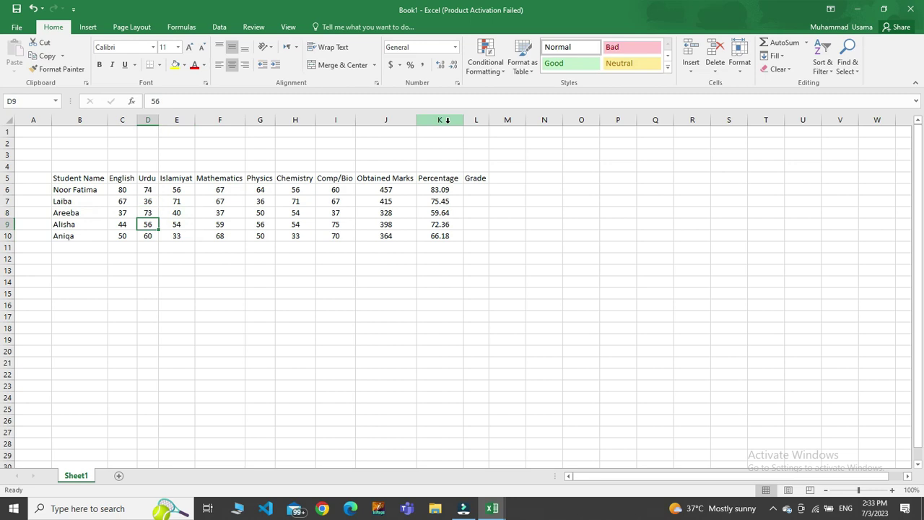
key(Right)
key(Right)
key(Right)
key(Right)
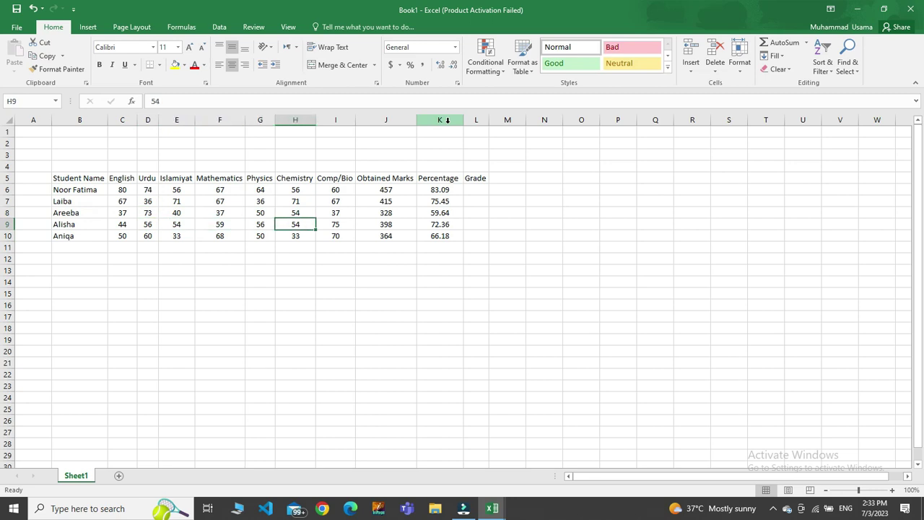
click(528, 177)
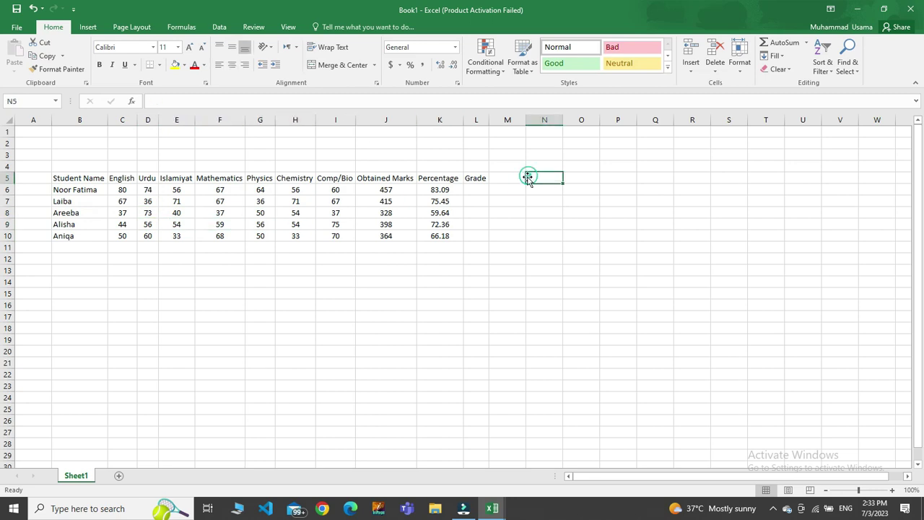
click(481, 182)
key(Down)
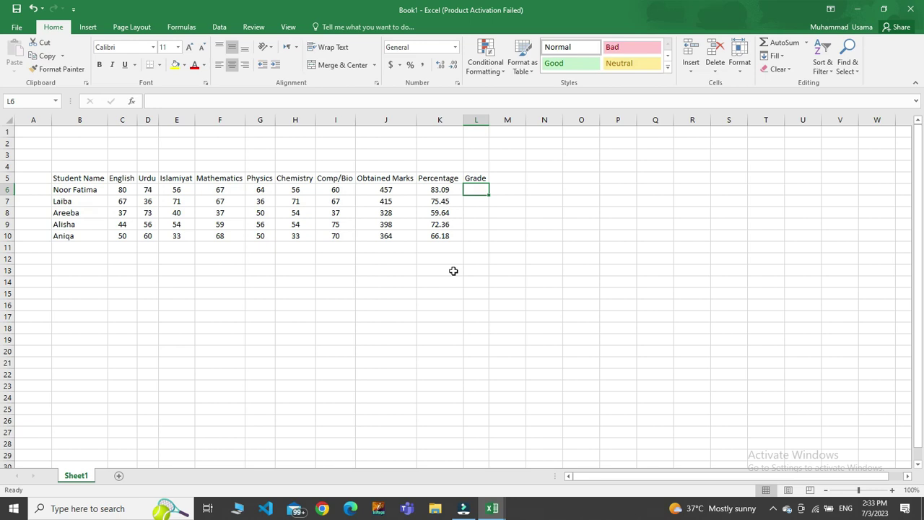
- Start L6's grade formula as =if(K6>=80, "A", if( to return A for 80 or more
text(=)
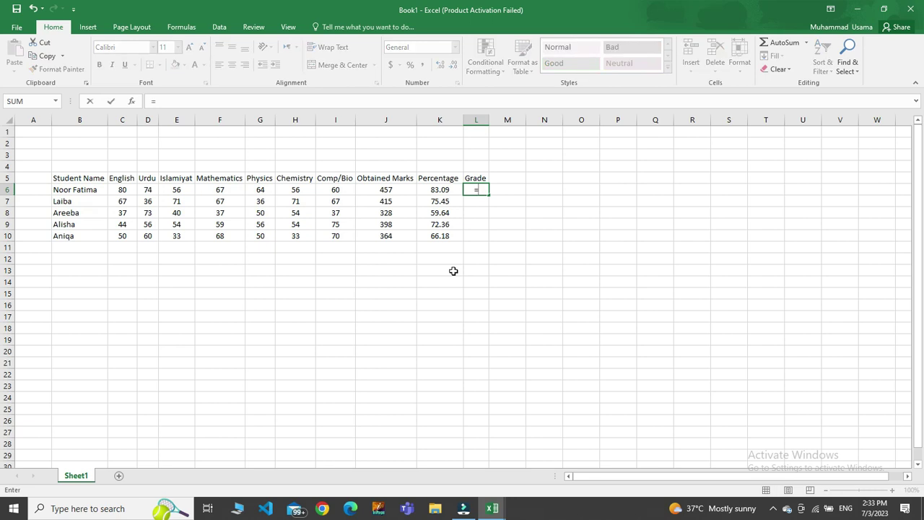
text(if)
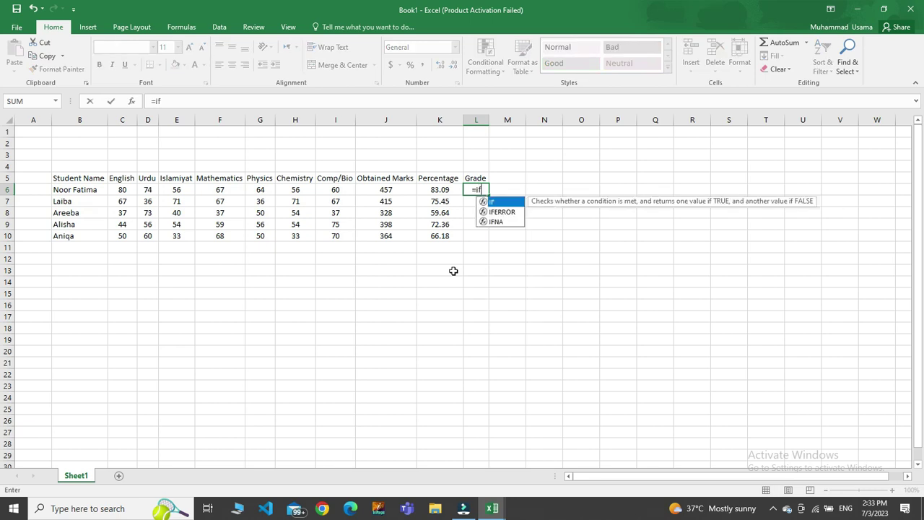
text(()
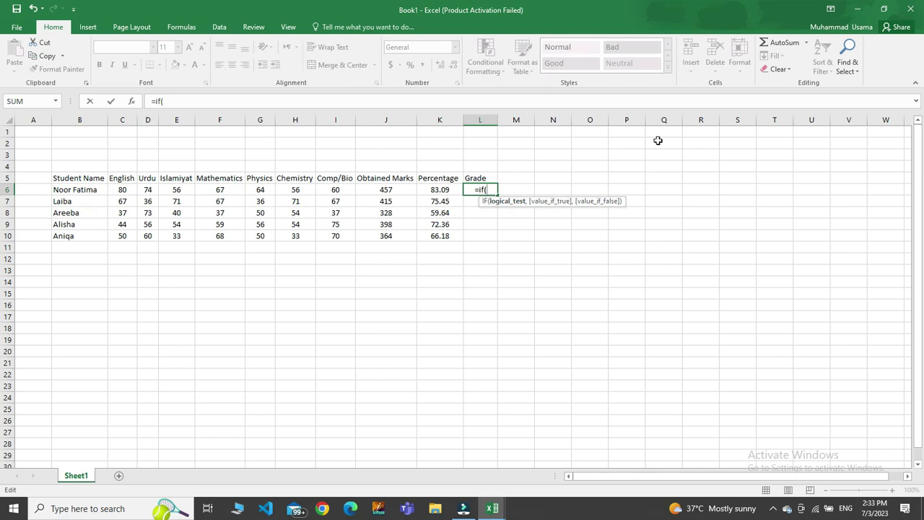
click(443, 190)
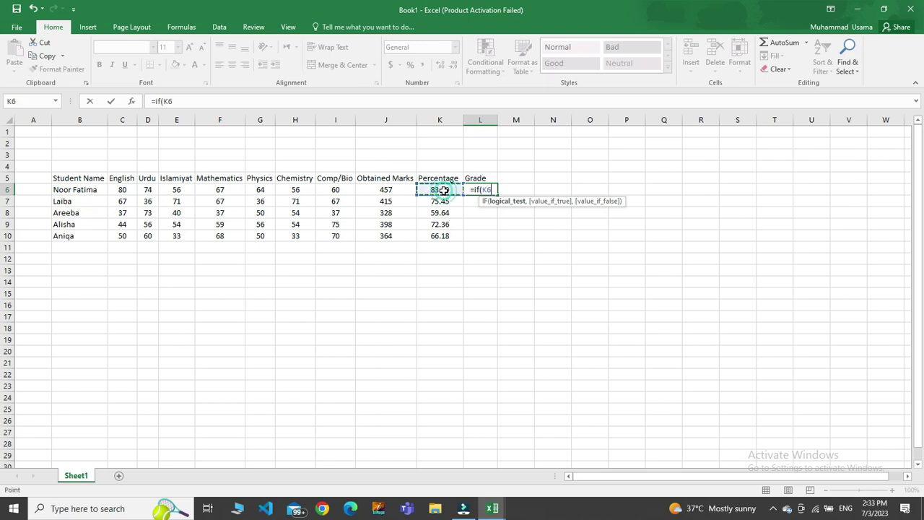
text(>)
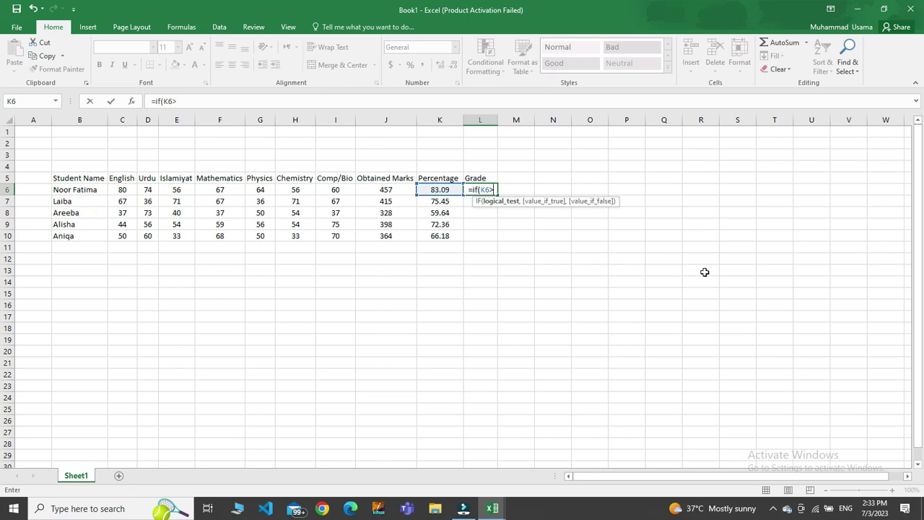
text(=80)
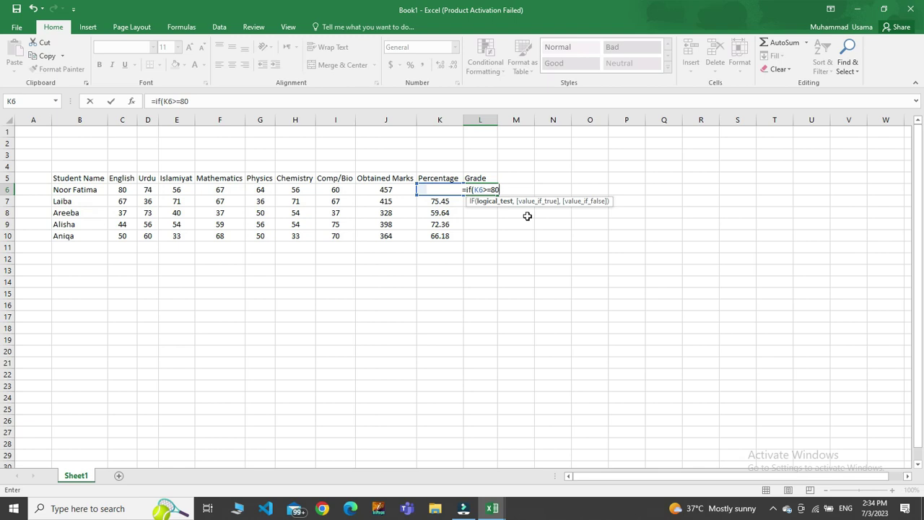
text(,)
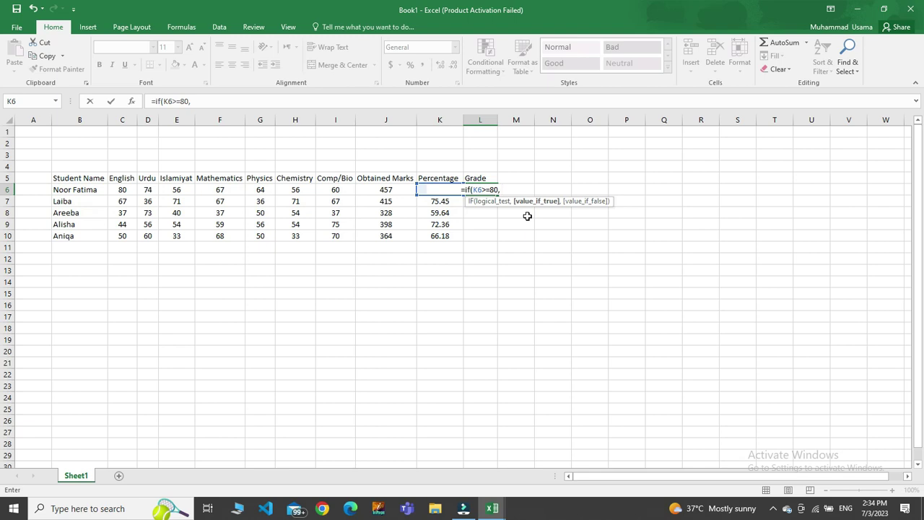
text( "A)
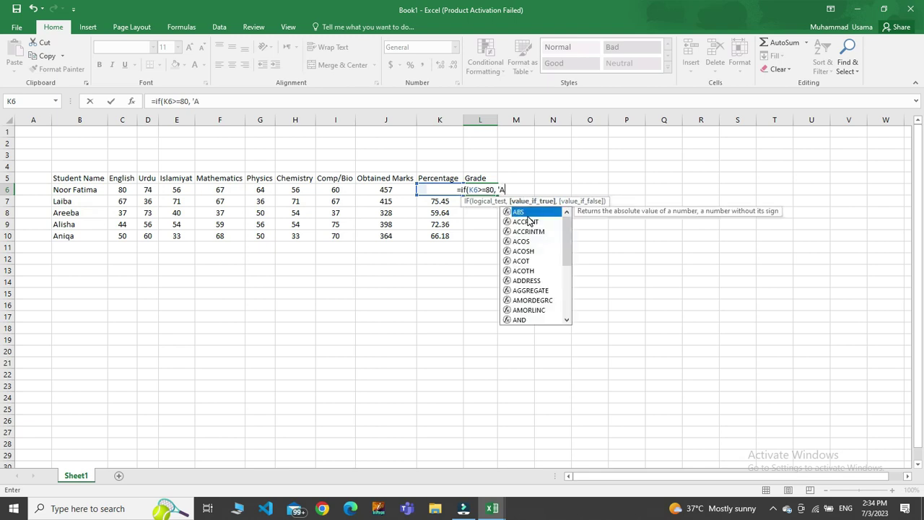
text(')
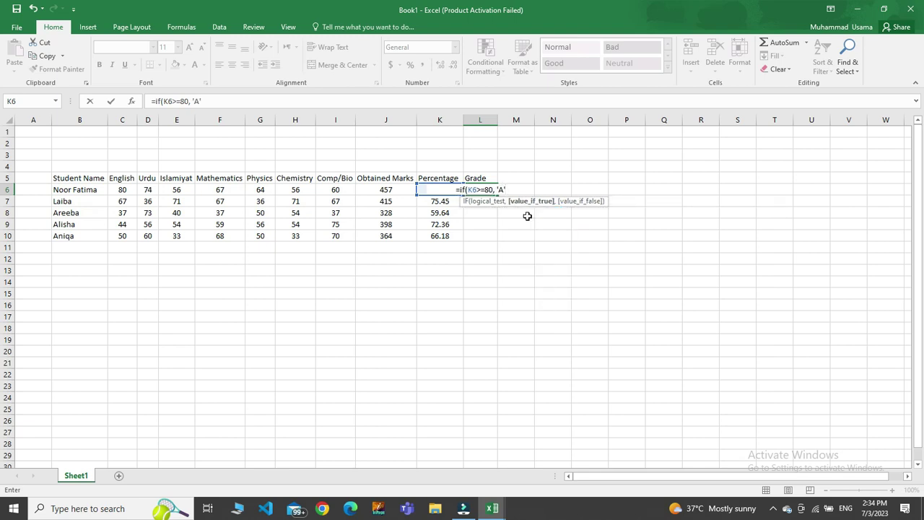
text(,)
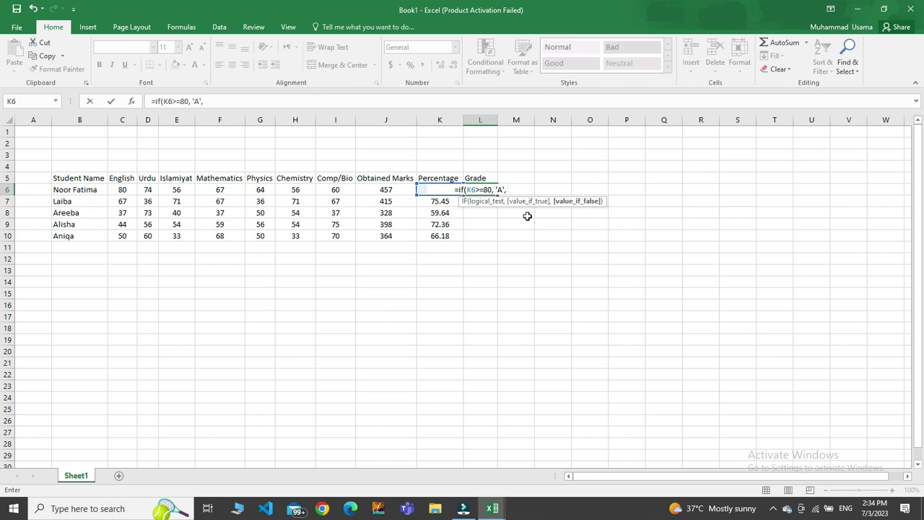
text( if)
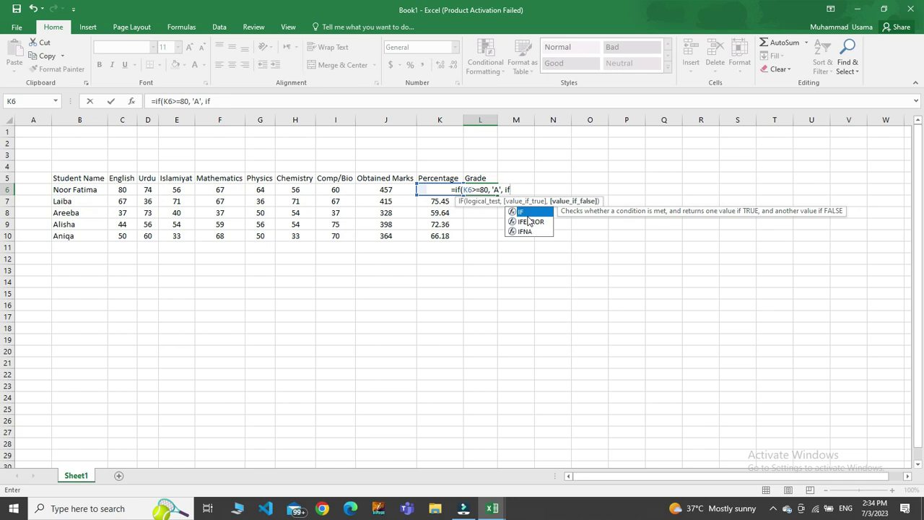
text(()
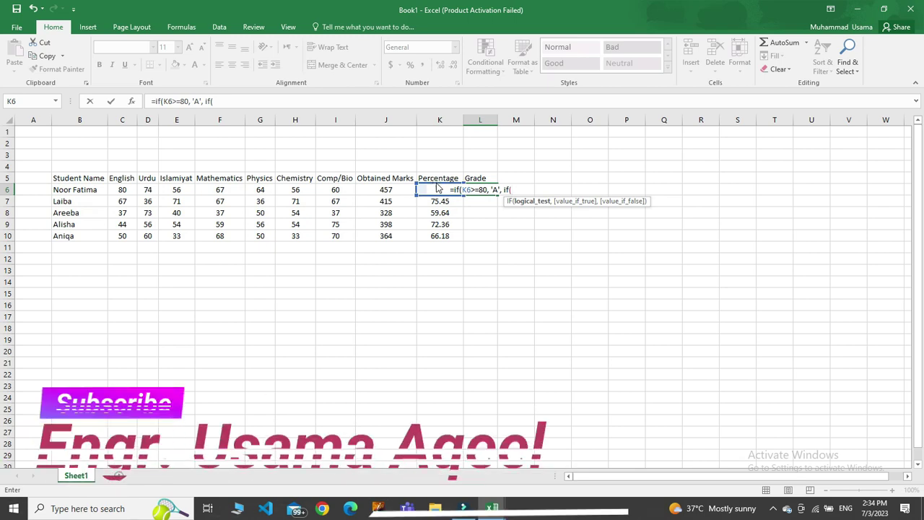
- Change L6's top grade to 'A+' and add the nested condition K6>=70
click(511, 190)
text(K6)
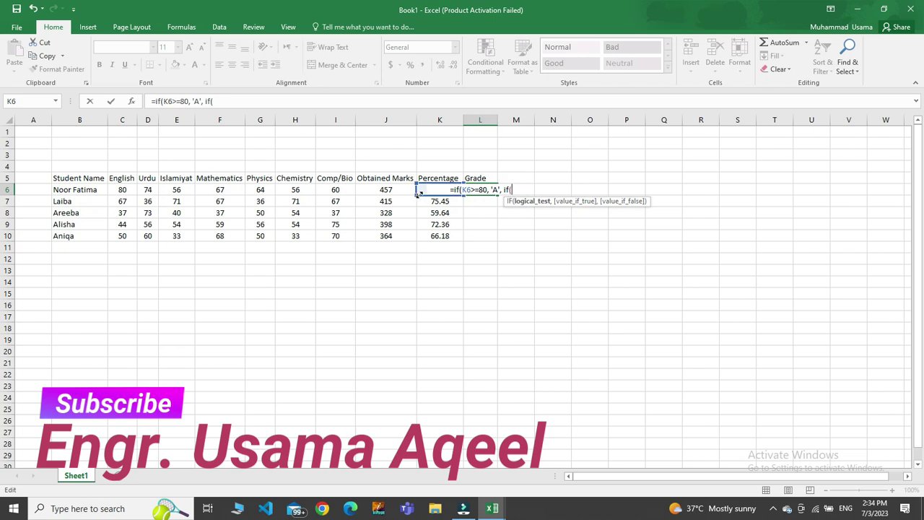
text(>)
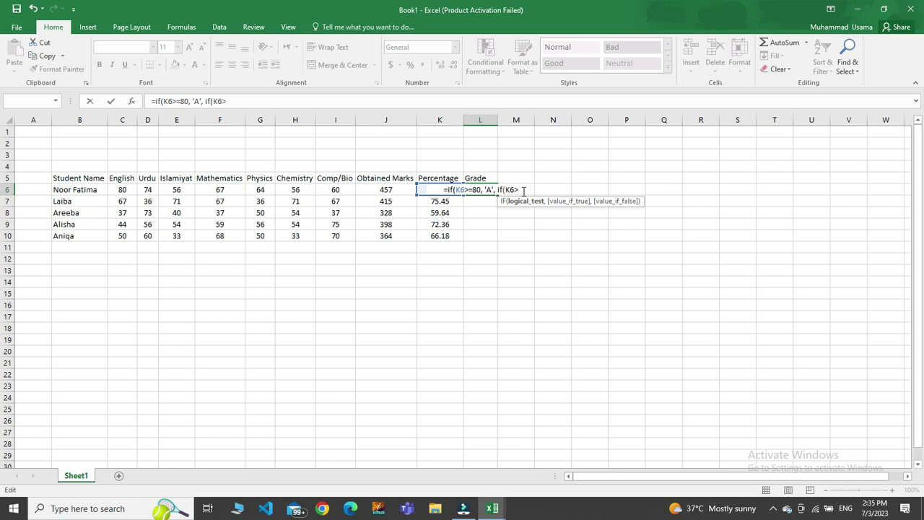
text(=)
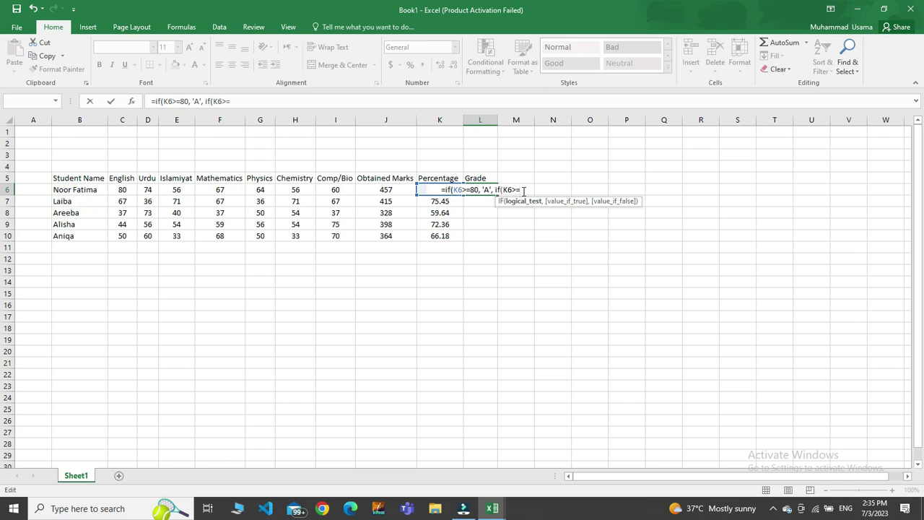
text(70)
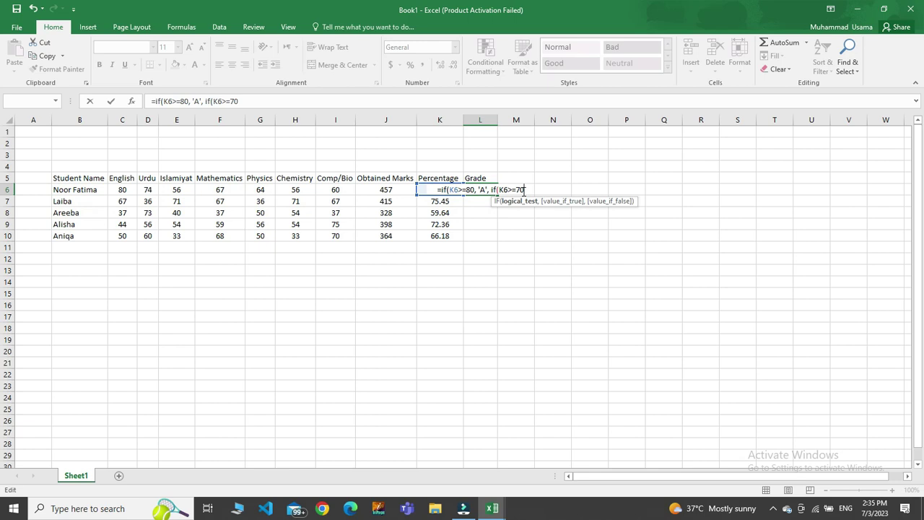
click(485, 189)
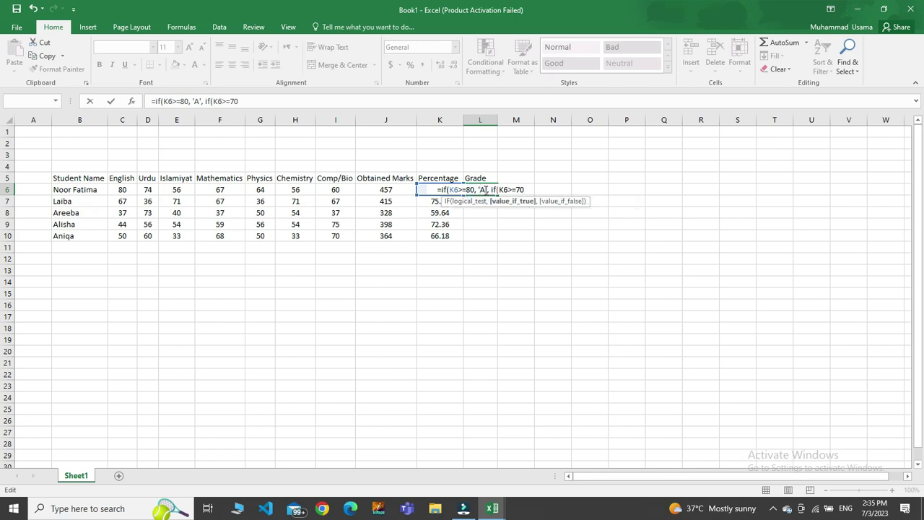
text(-one)
key(BackSpace)
key(BackSpace)
key(BackSpace)
key(BackSpace)
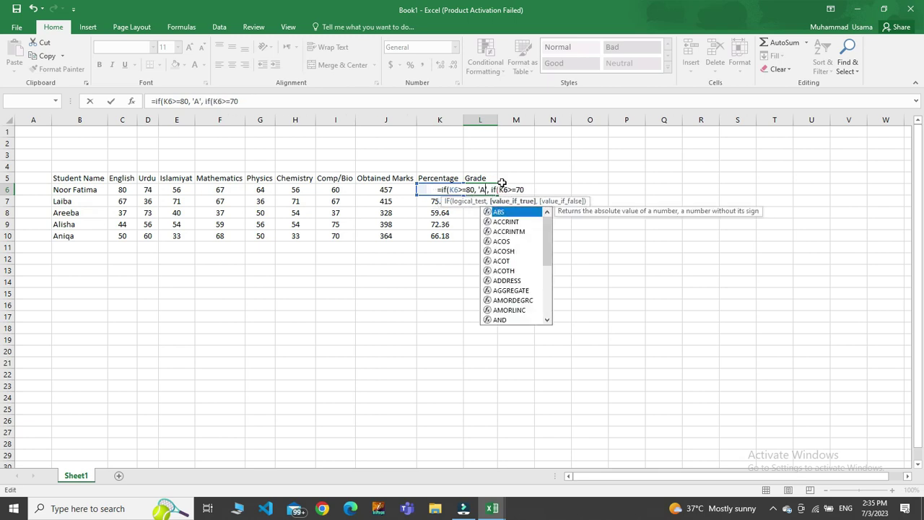
text(+)
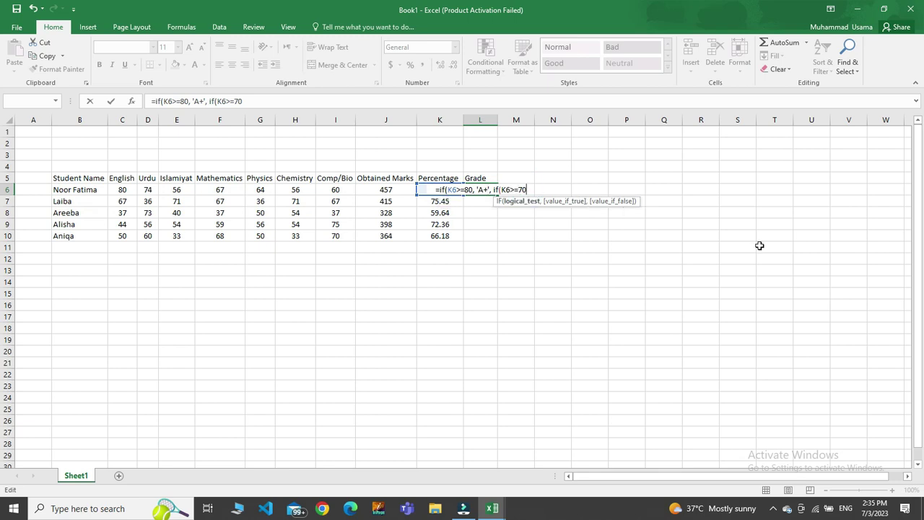
text(,)
key(BackSpace)
- Add 'A' for 70 or more, then if(K6>=60, 'B', and begin the next if(K6
text(, 'A)
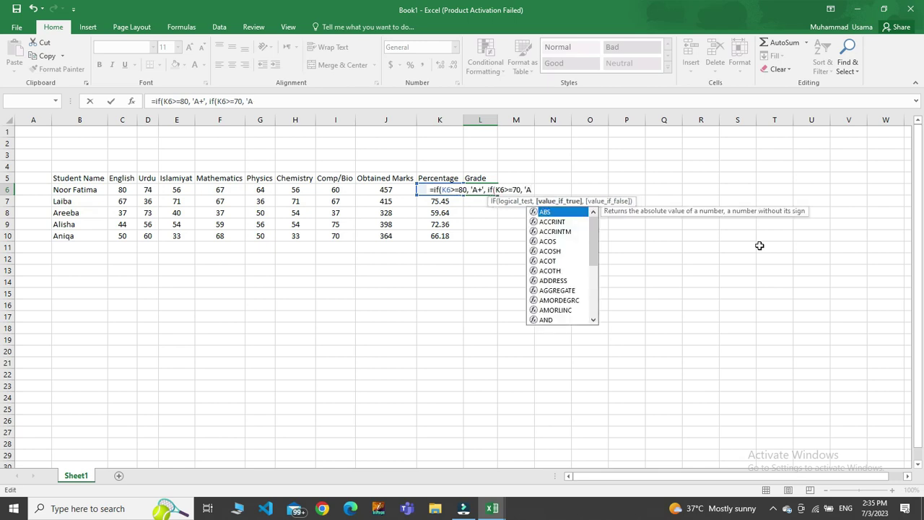
text(', )
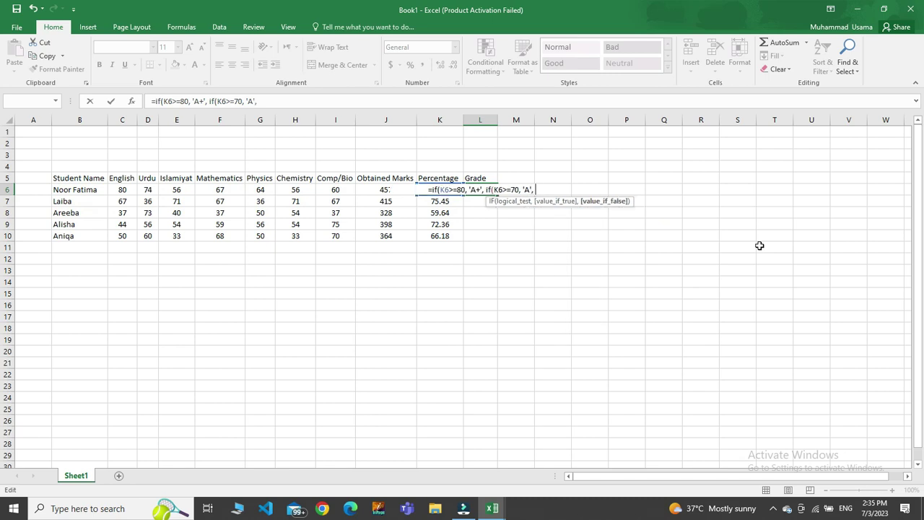
text(if()
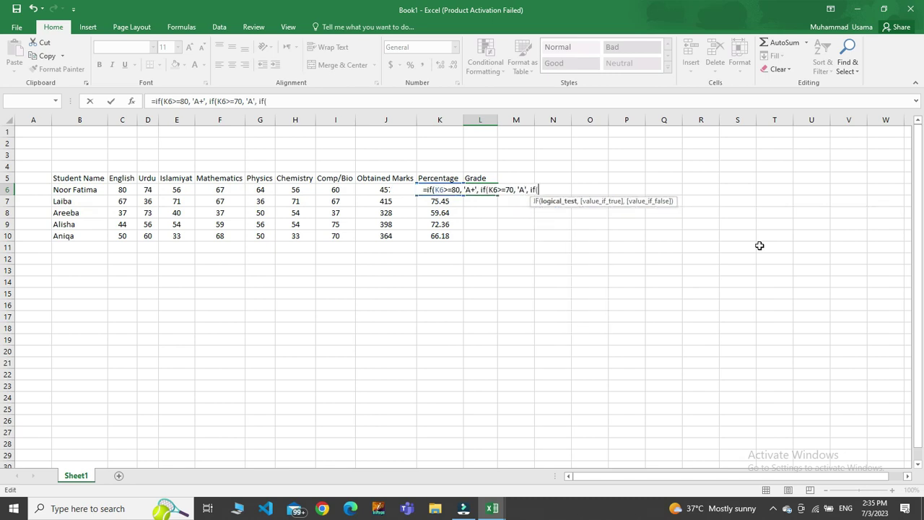
text(K6>=)
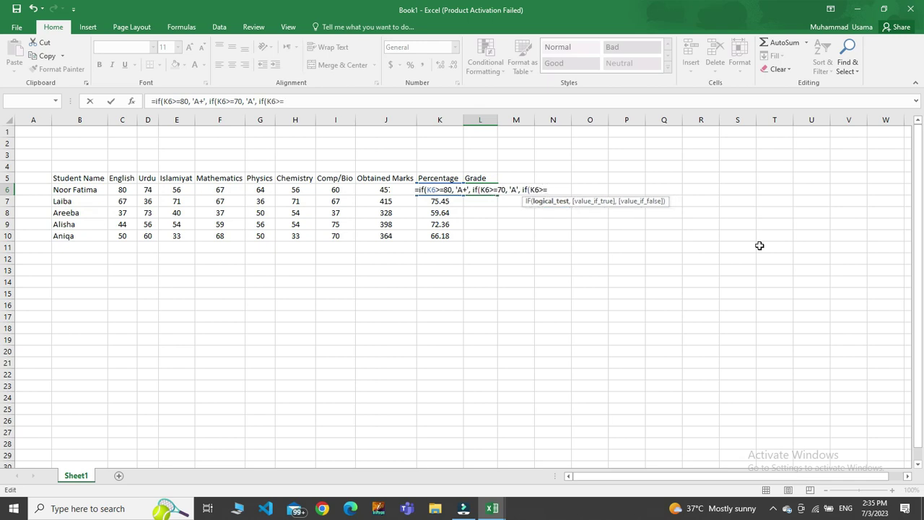
text(60)
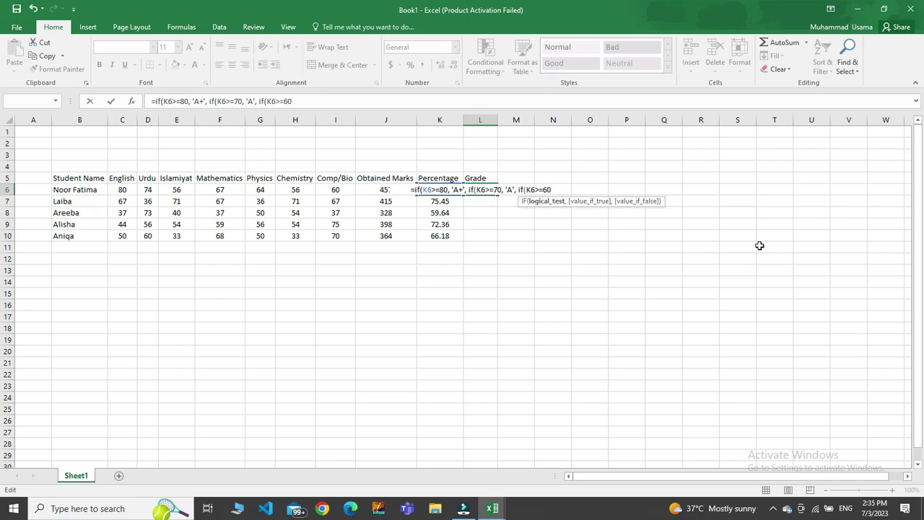
text(, )
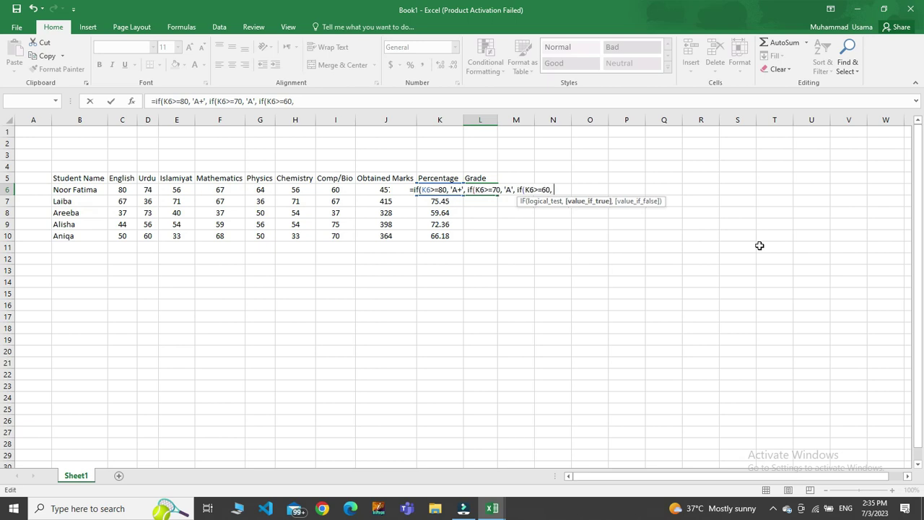
text('B)
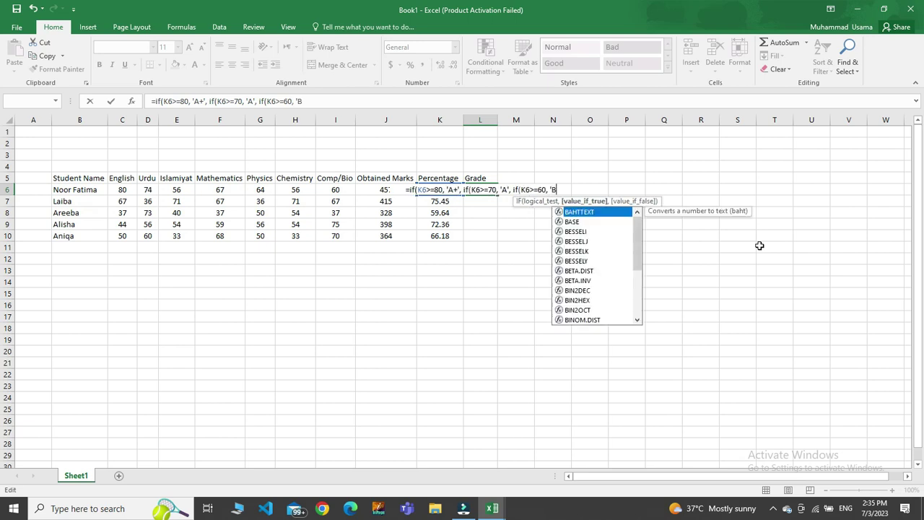
text(')
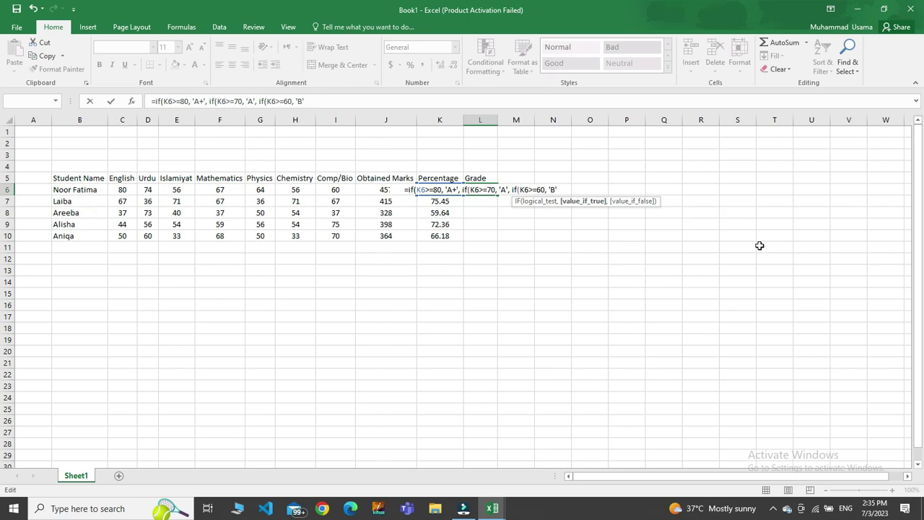
text(, )
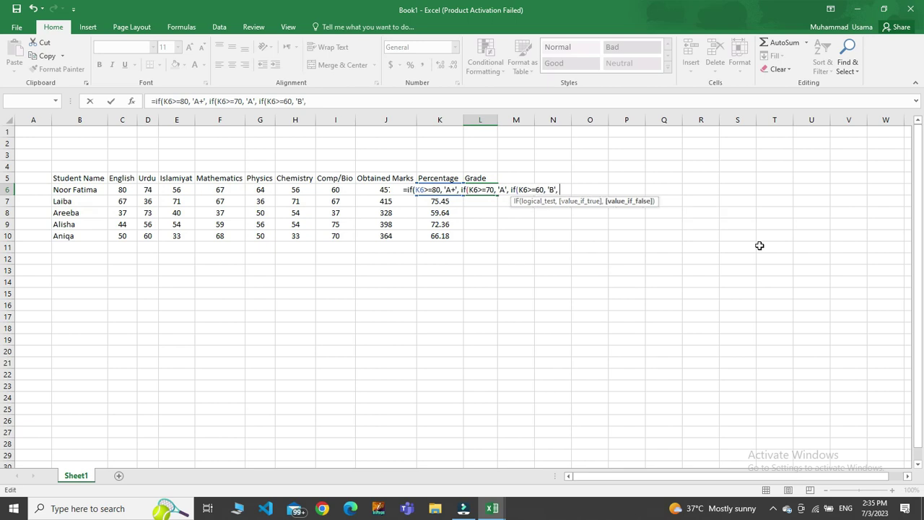
text(if)
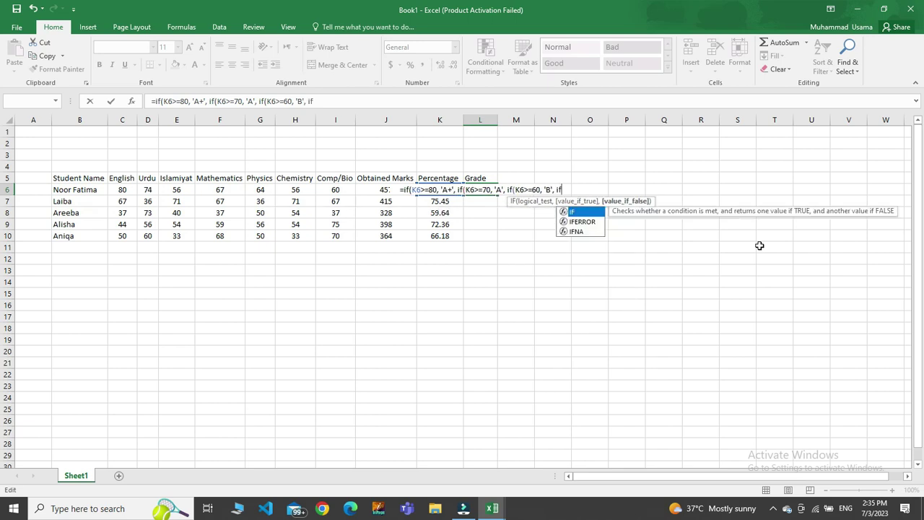
text(()
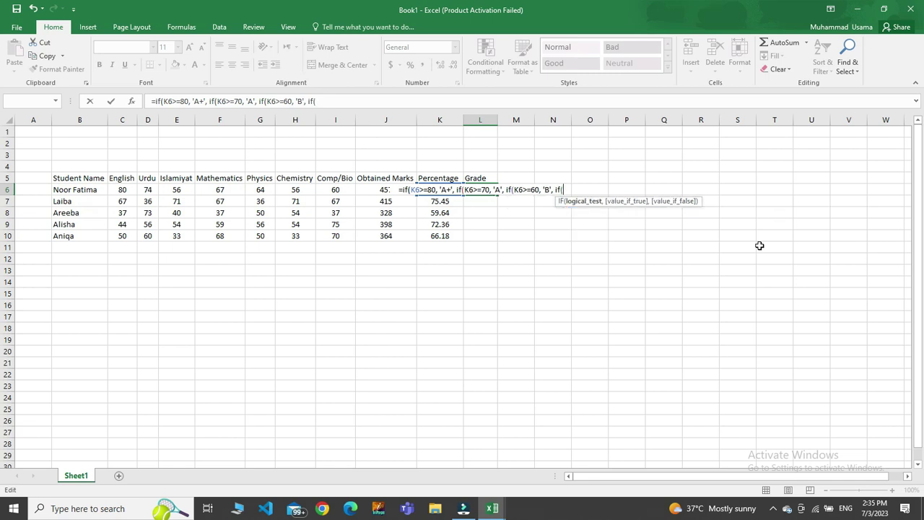
text(K6)
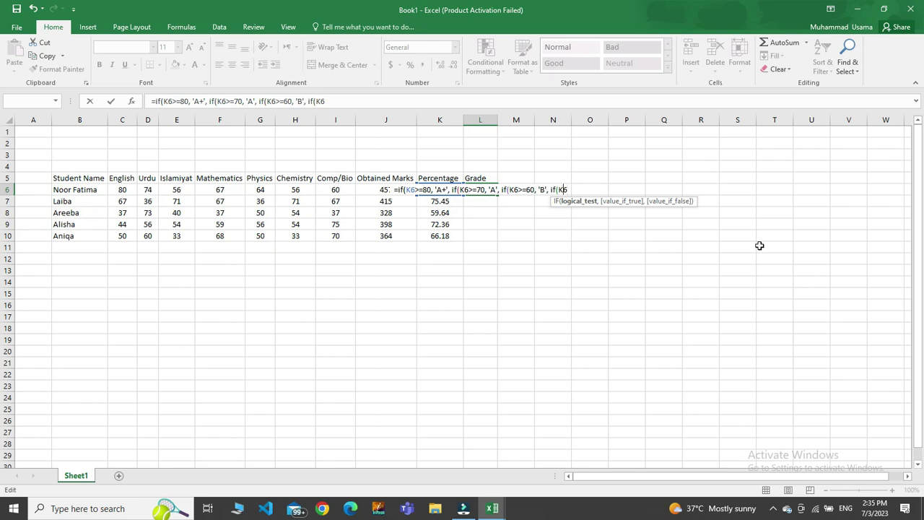
- Add the C grade at 50, D at 40, and start the K6>=33 test
text(>=)
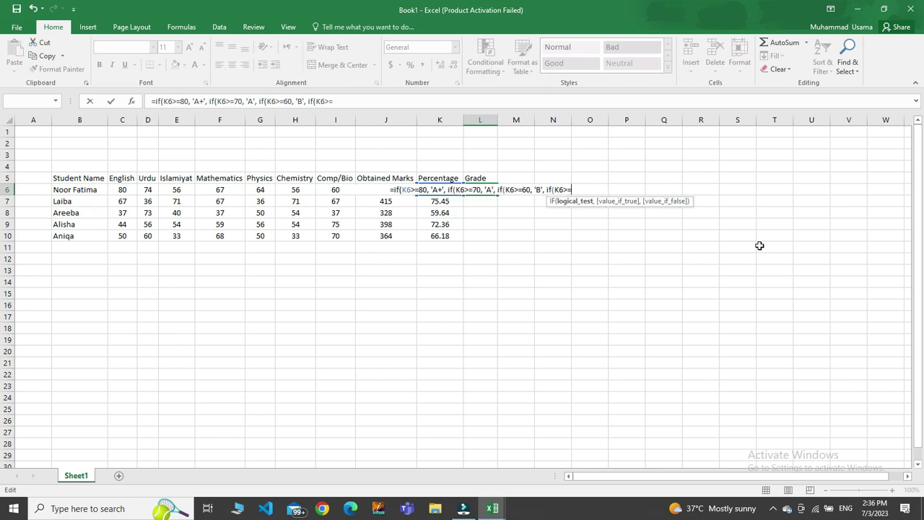
text(50)
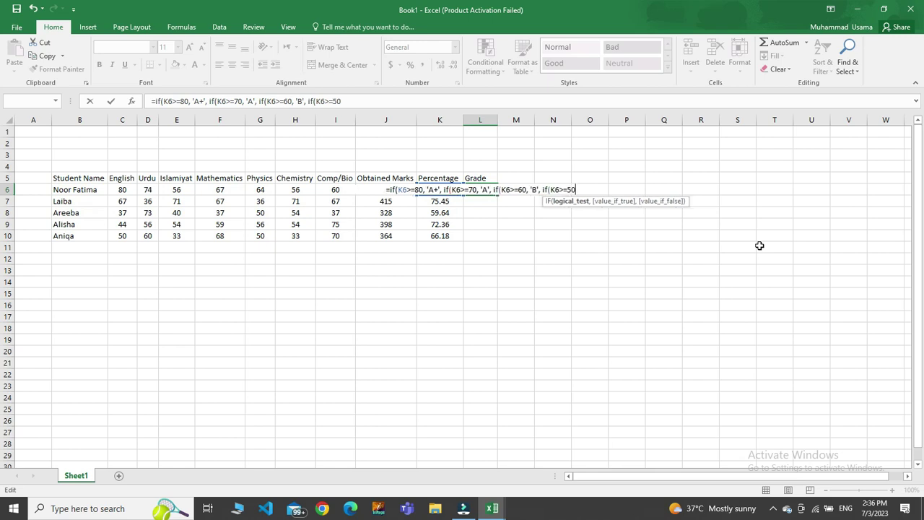
text(, ')
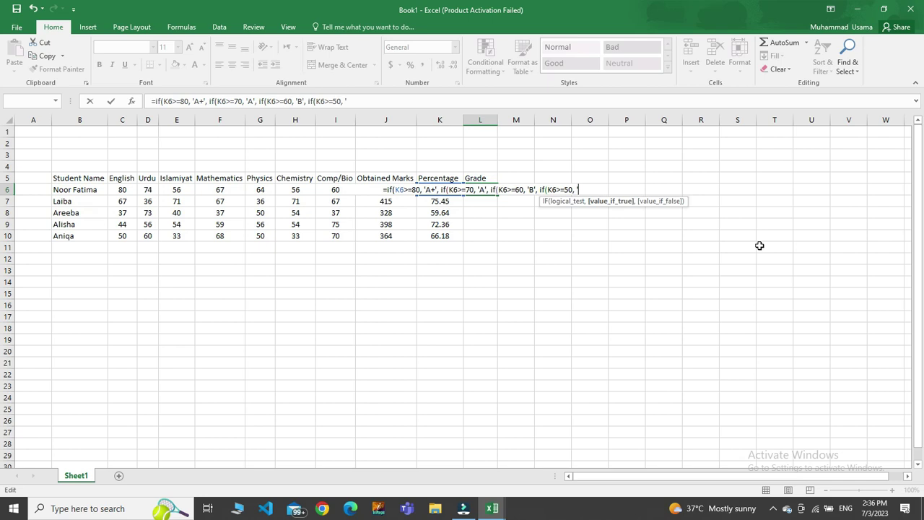
text(C')
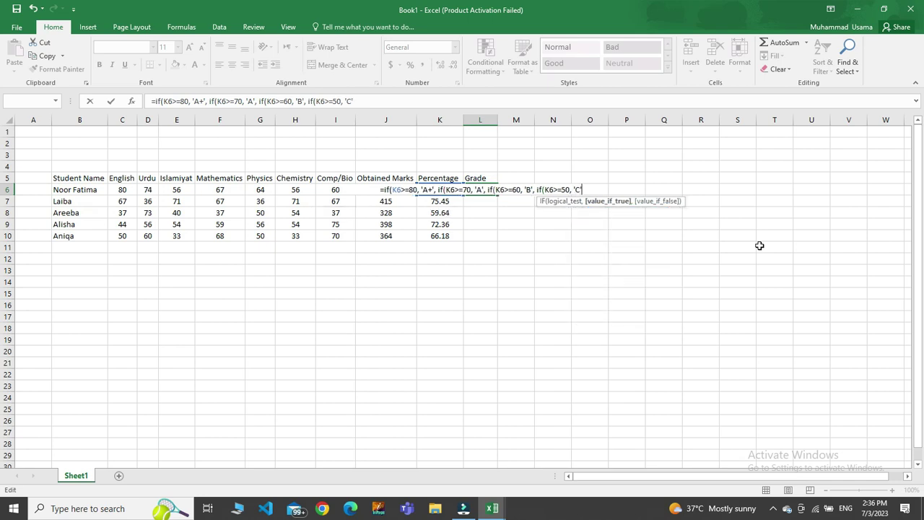
text(, )
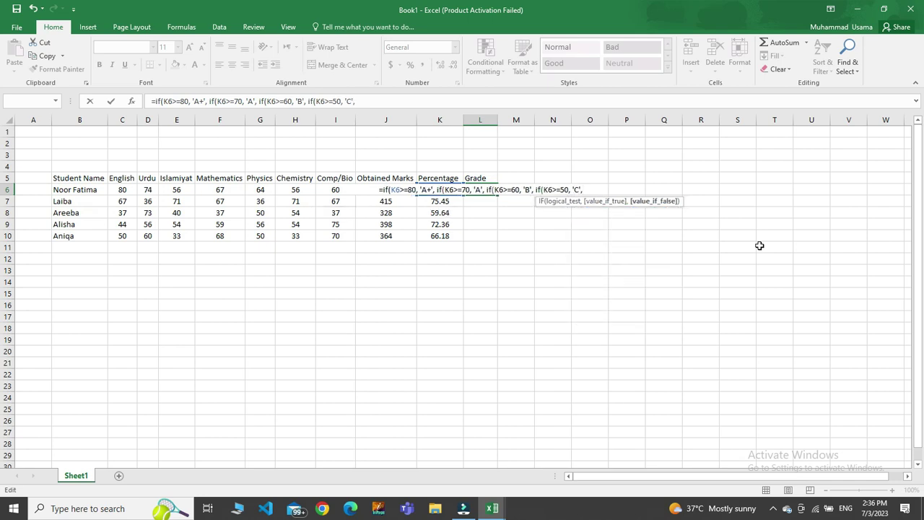
text(if)
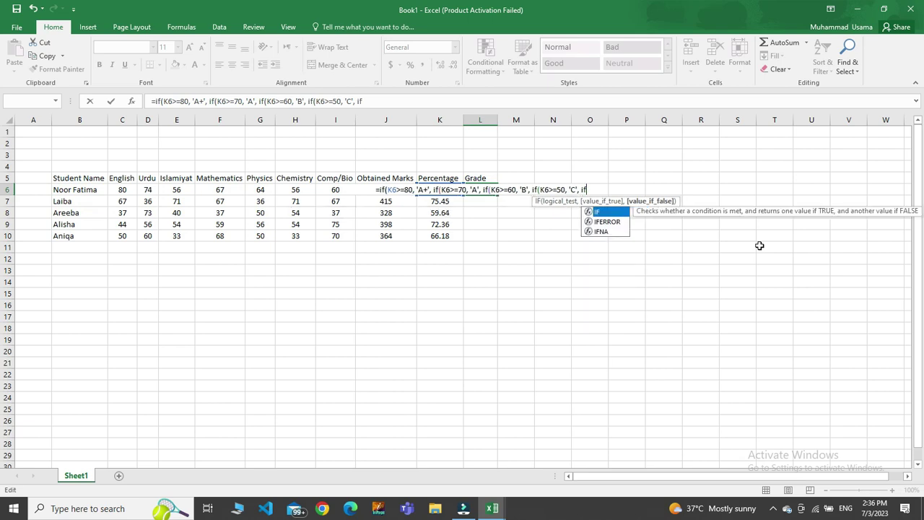
text(()
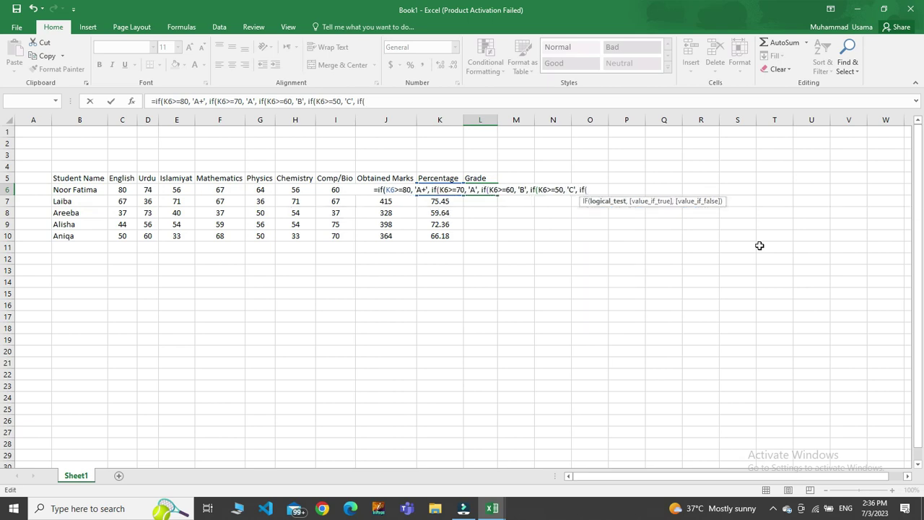
text(K6)
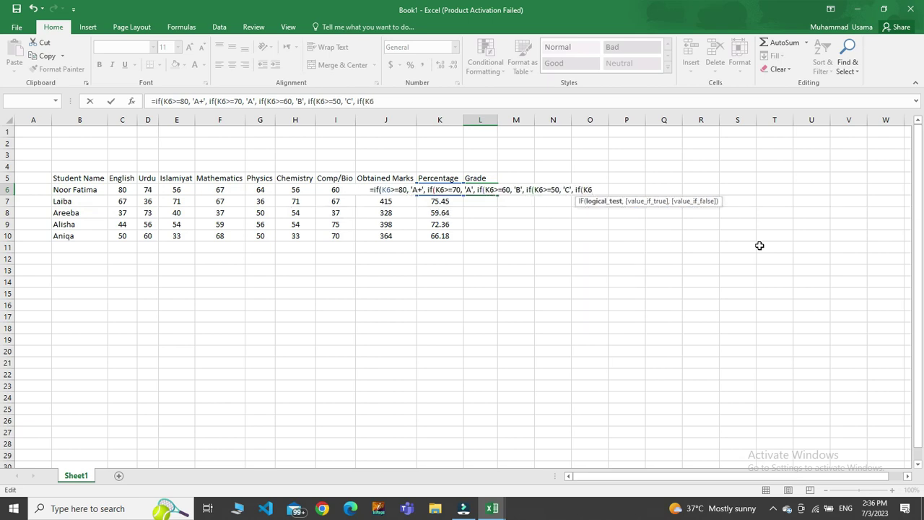
text(>=)
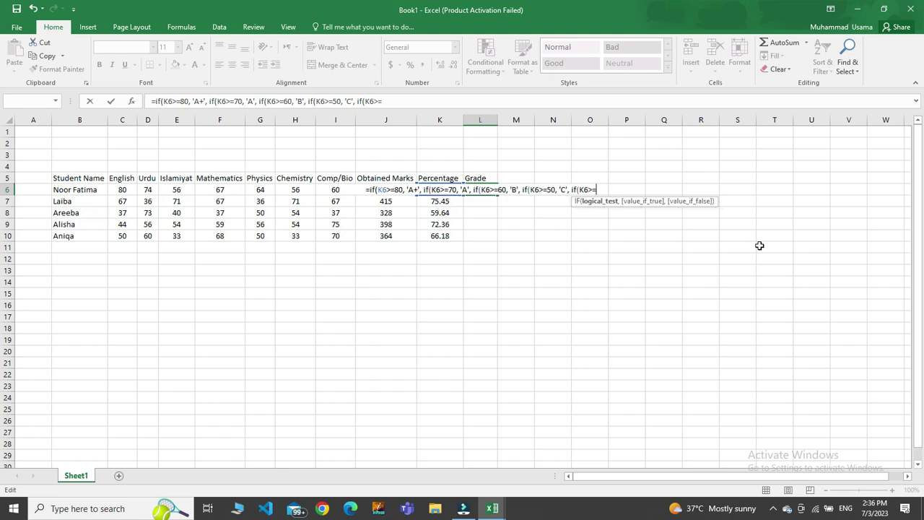
text(40, ')
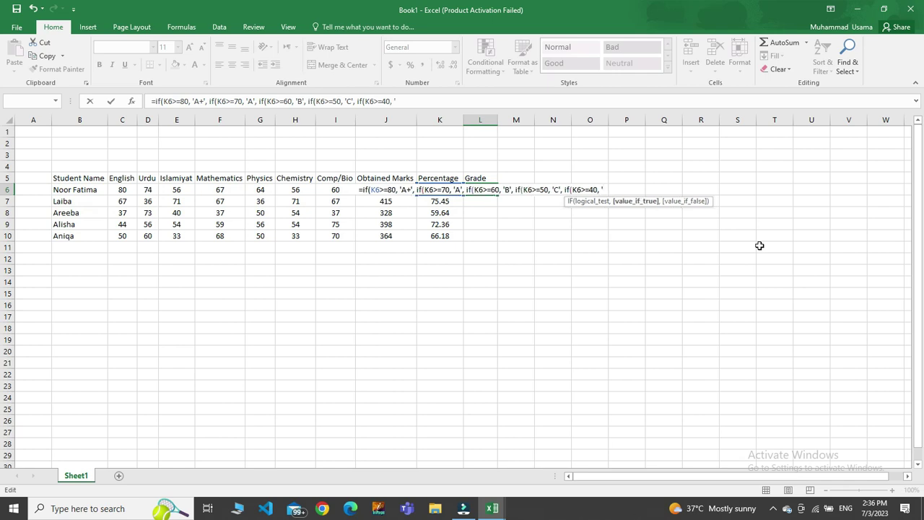
text(D")
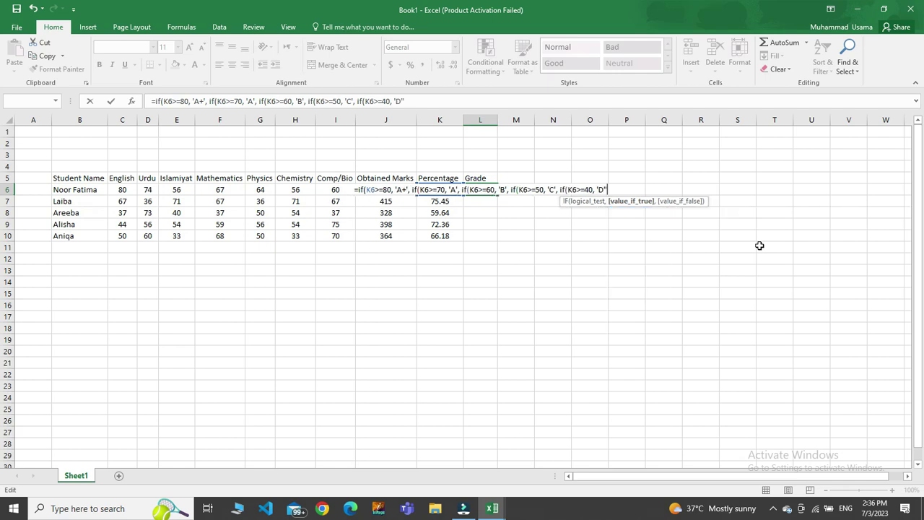
key(BackSpace)
text(', if()
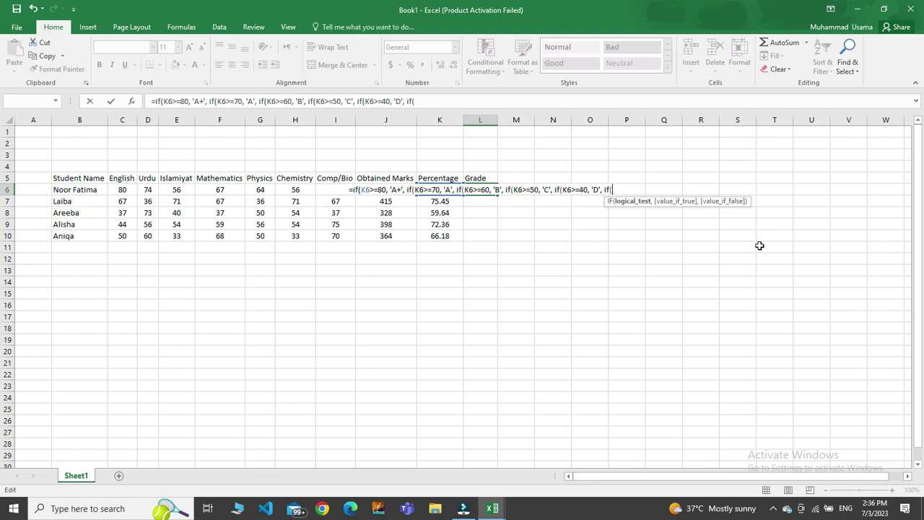
text(K6>)
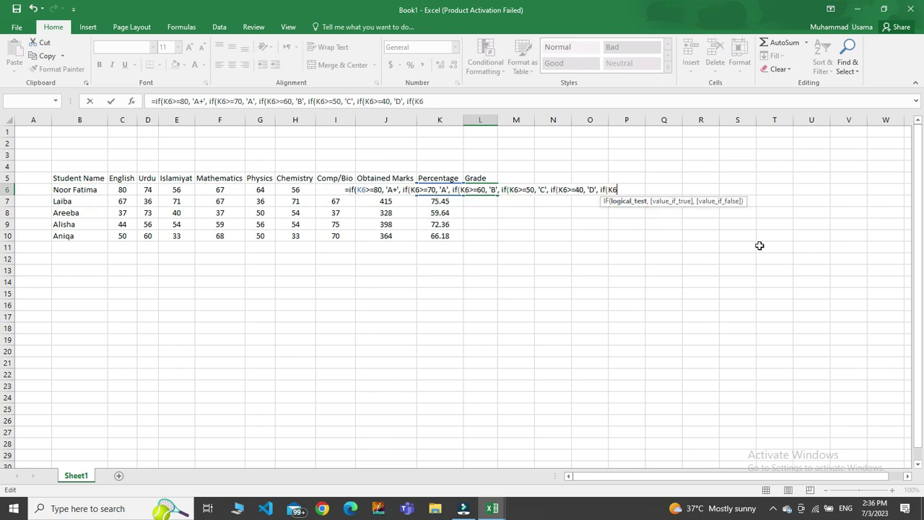
text(-)
key(BackSpace)
text(=)
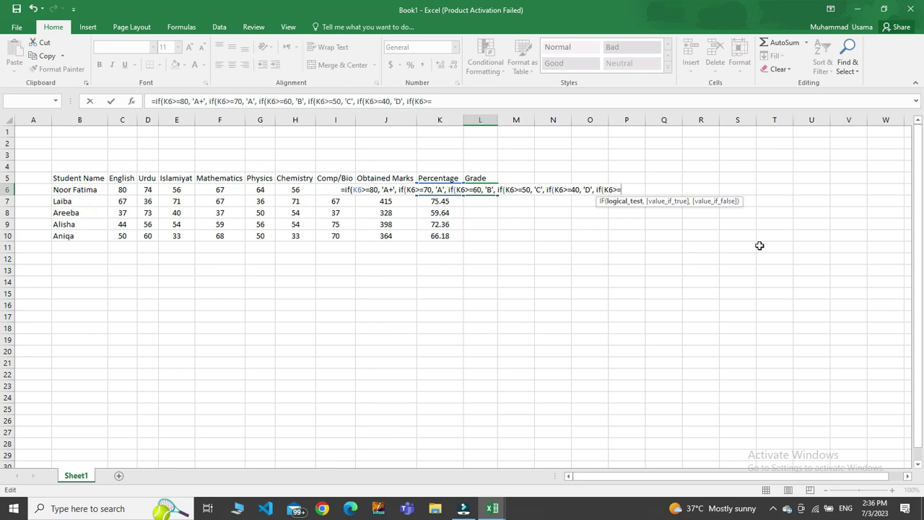
text(33)
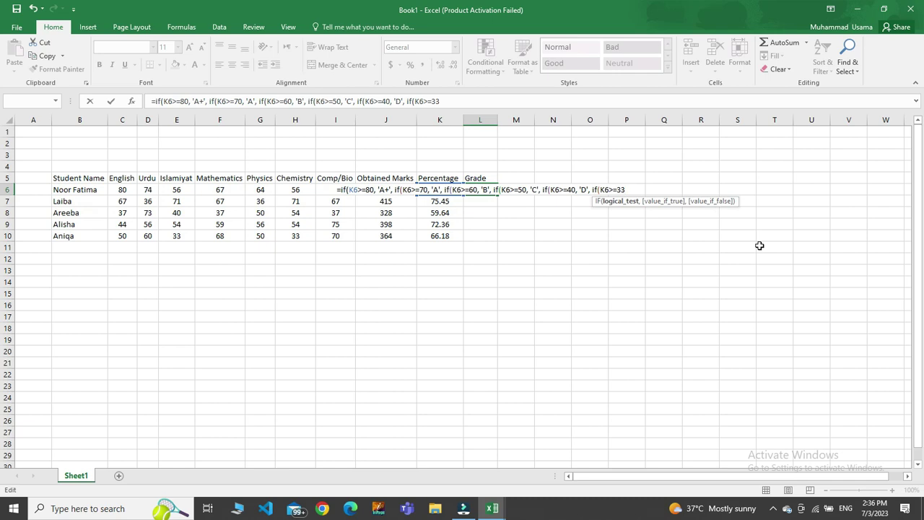
text(,)
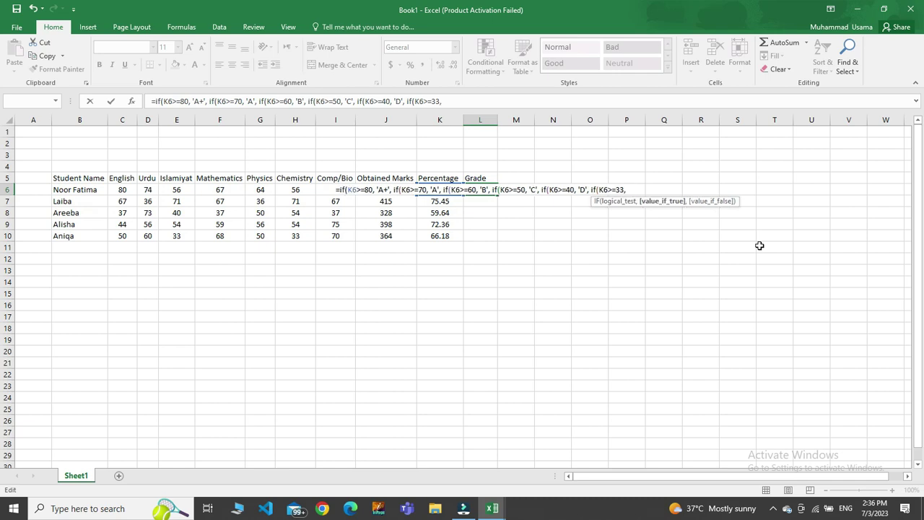
- Finish with 'E' for 33 or more, otherwise 'Fail', and close all brackets
text( 'F)
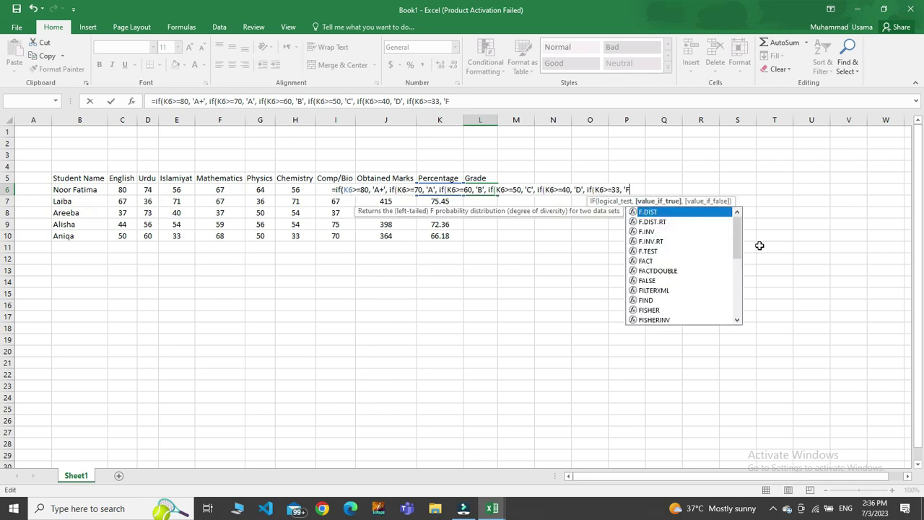
text(")
key(BackSpace)
key(BackSpace)
key(BackSpace)
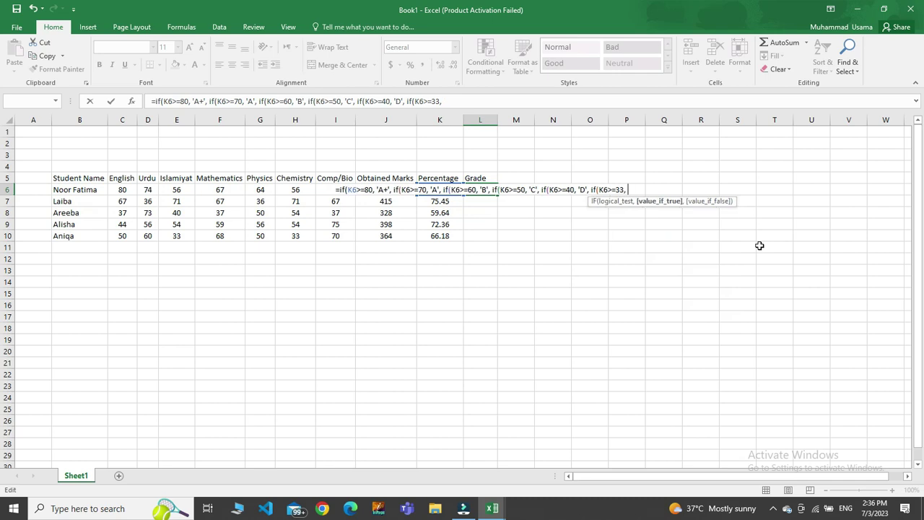
text(E)
key(BackSpace)
text('E")
key(BackSpace)
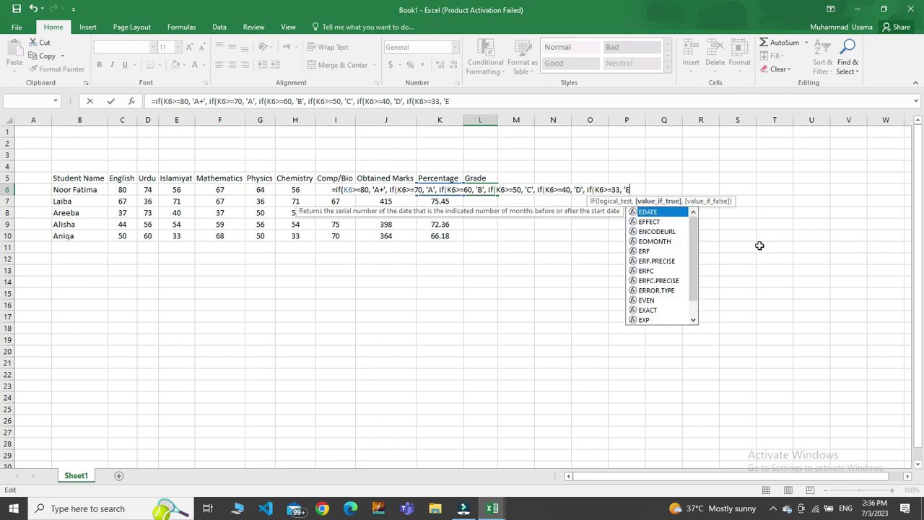
text(', )
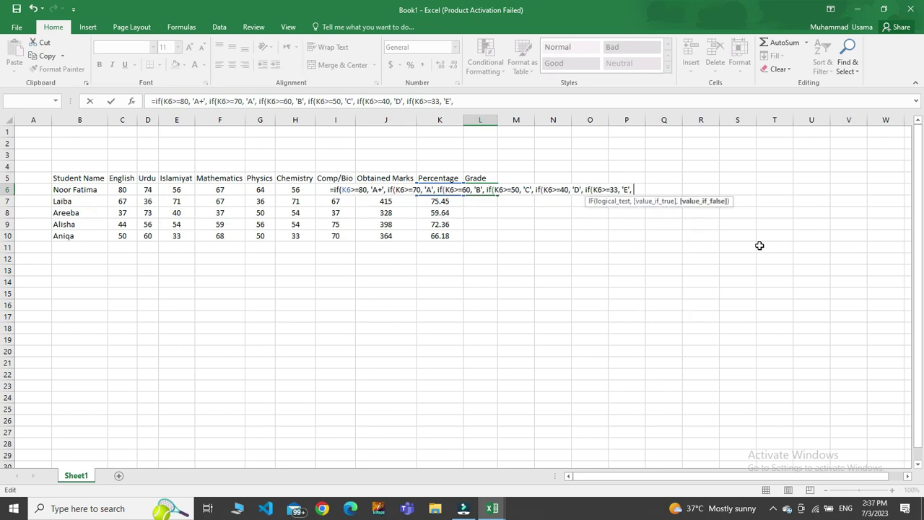
text(')
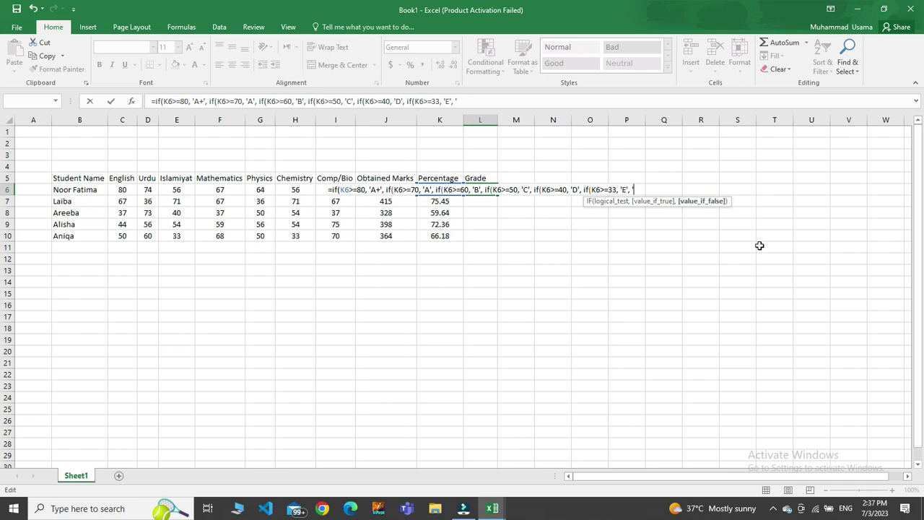
text(Fa)
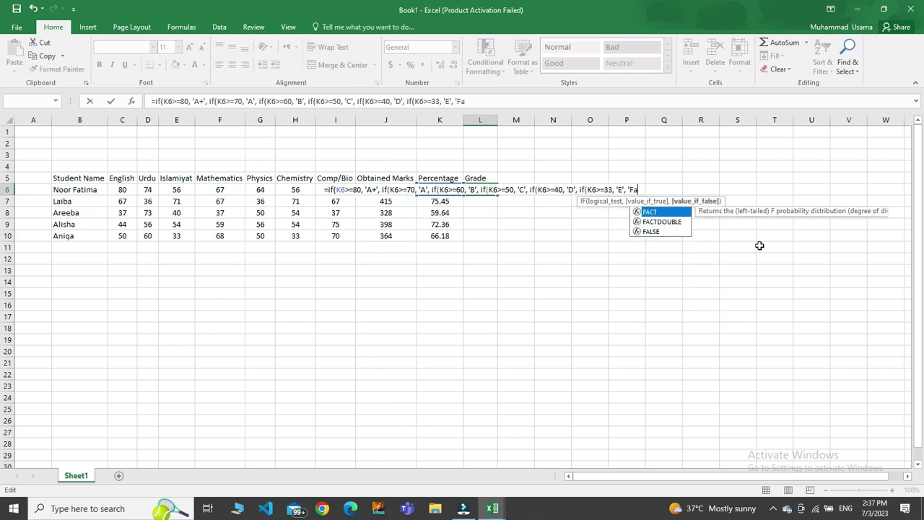
text(il)
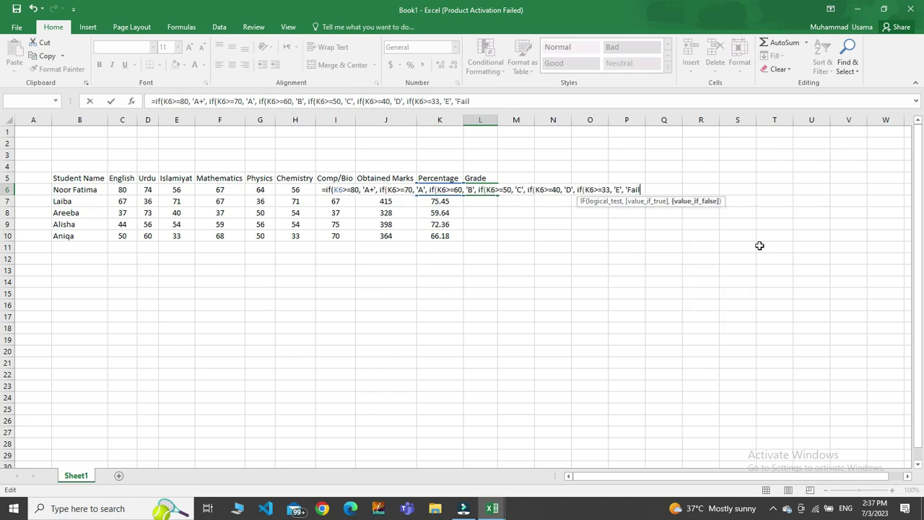
text(')))
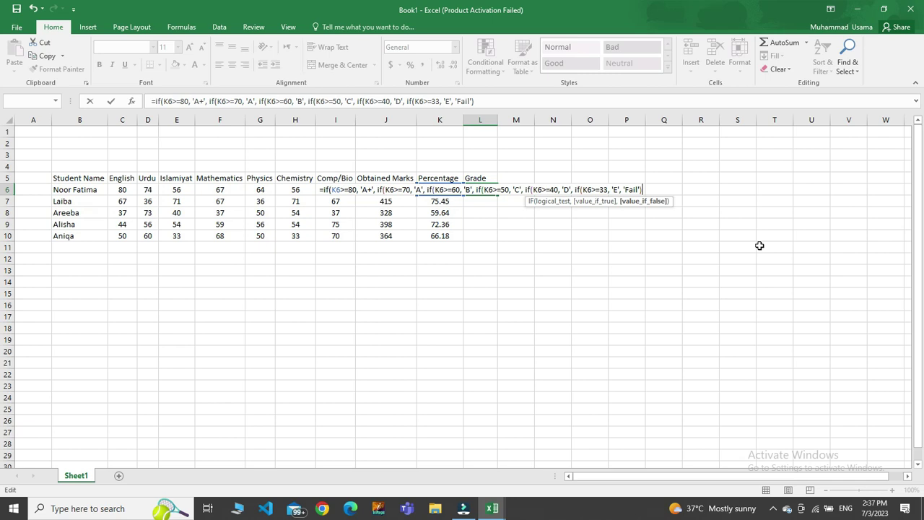
text())
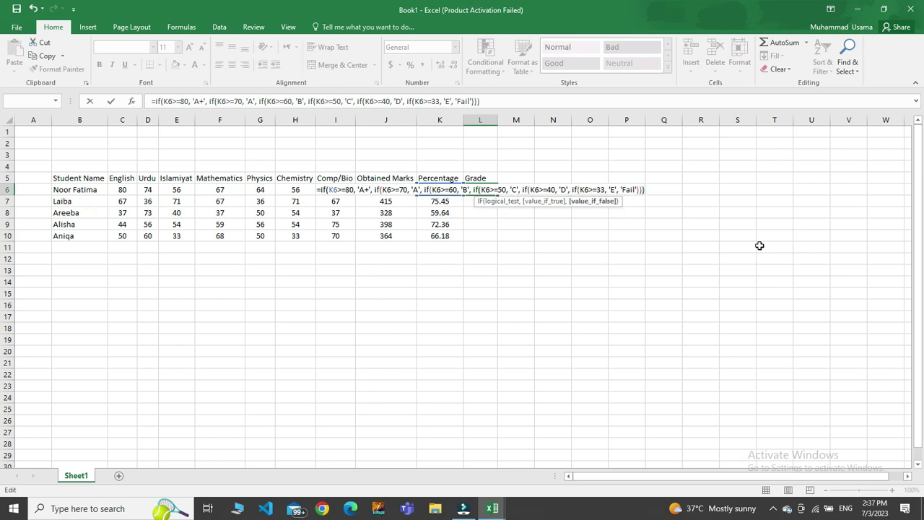
text())))
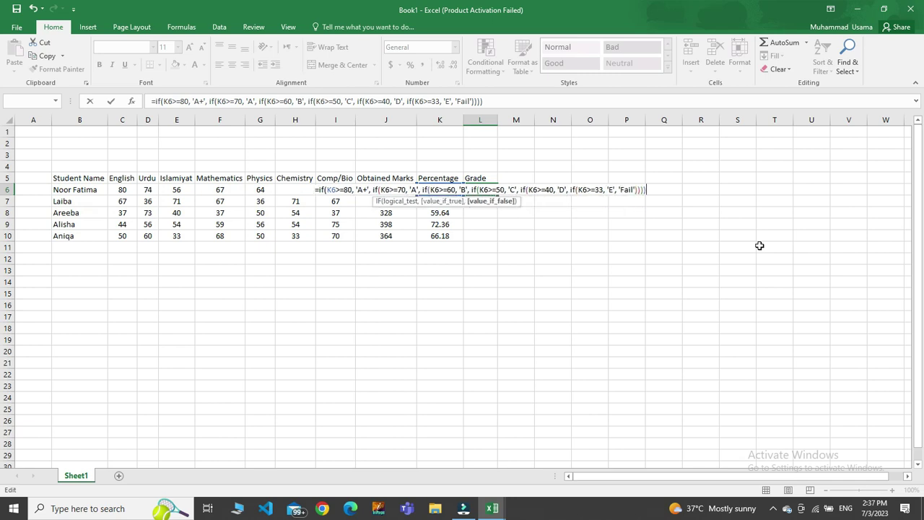
text())
key(Left)
key(Left)
key(Left)
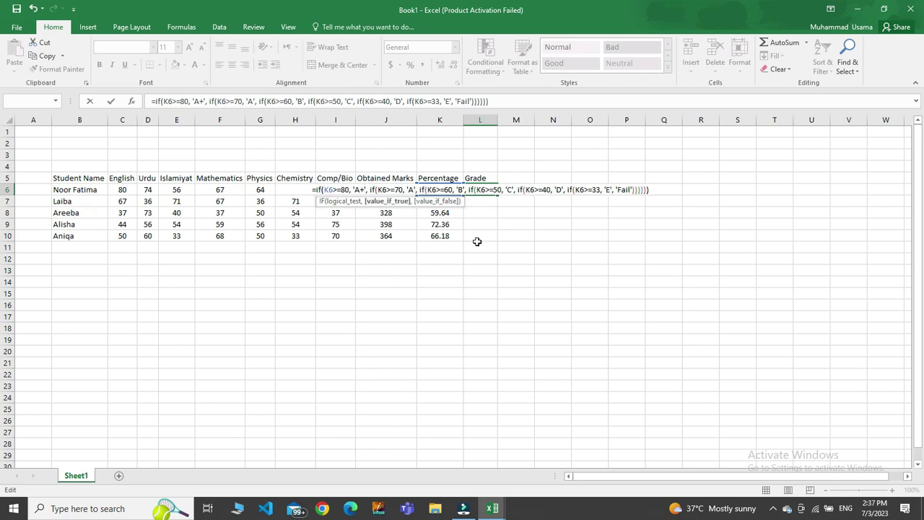
- In L6's nested IF formula, change the single quotes around A+, A and B to double quotes
key(BackSpace)
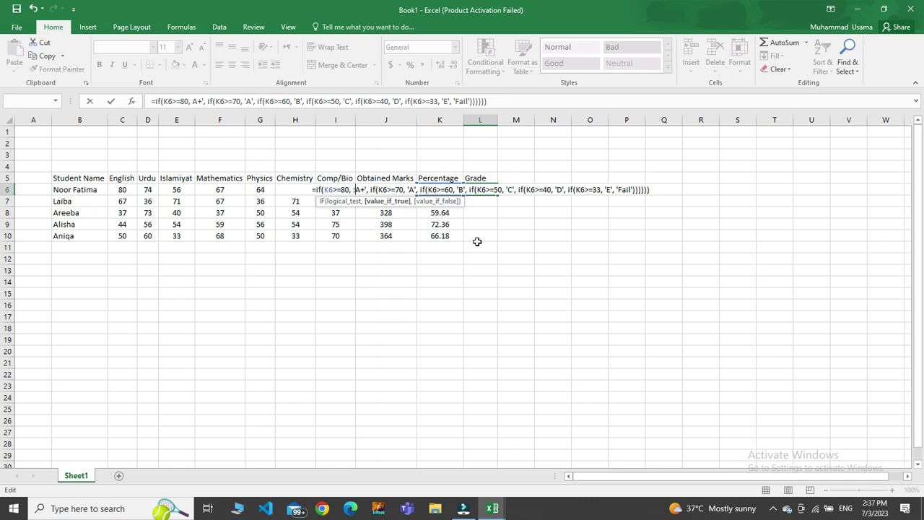
text(")
key(Right)
key(BackSpace)
text(")
key(Right)
key(Right)
key(Right)
key(Right)
key(Right)
key(Right)
key(Right)
key(Right)
key(Right)
key(BackSpace)
text(")
key(Right)
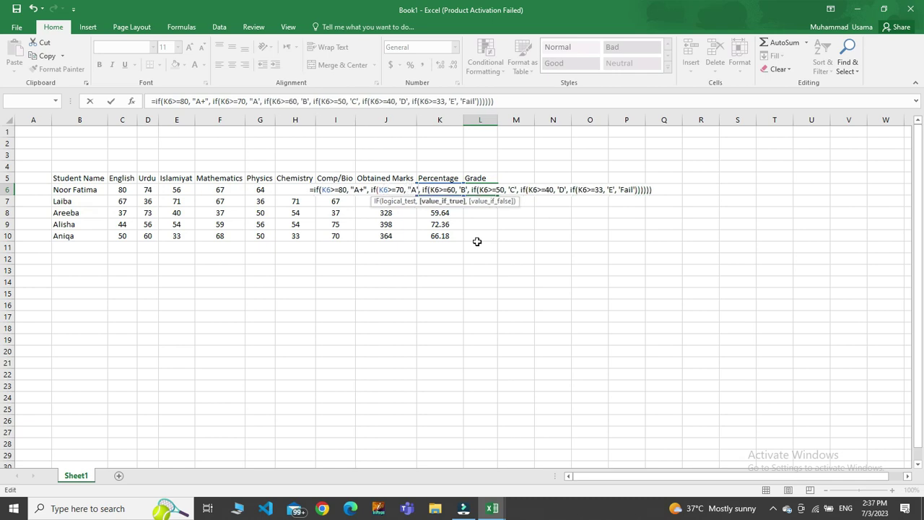
key(Right)
key(BackSpace)
text(")
key(Right)
key(Right)
key(Right)
key(Right)
key(Right)
key(Right)
key(Right)
key(Right)
key(Right)
key(Right)
key(Right)
key(Right)
key(BackSpace)
text(")
key(Right)
key(Right)
key(BackSpace)
text(")
- Double-quote the C, D, E and Fail labels too and commit, so L6 shows A+
key(Right)
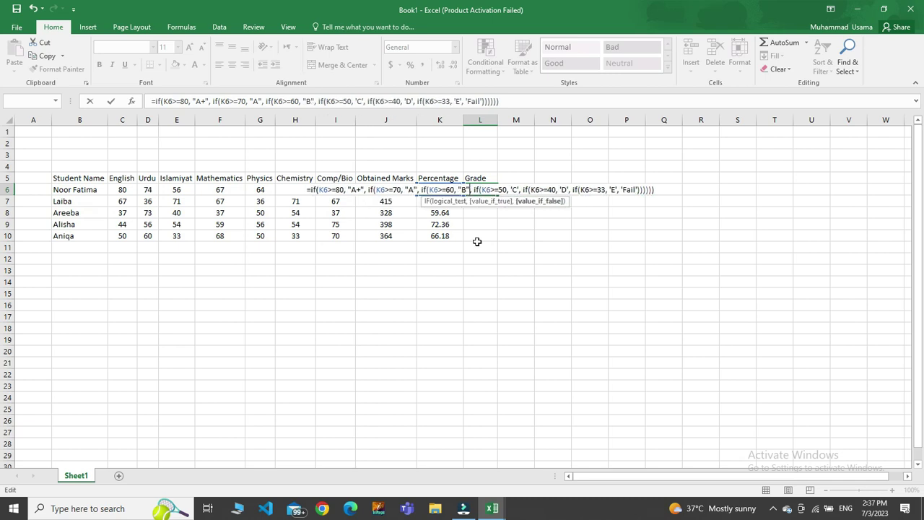
key(Right)
key(Right)
key(Right)
key(Right)
key(Right)
key(Right)
key(Right)
key(Right)
key(Right)
key(BackSpace)
text(")
key(Right)
key(Right)
key(BackSpace)
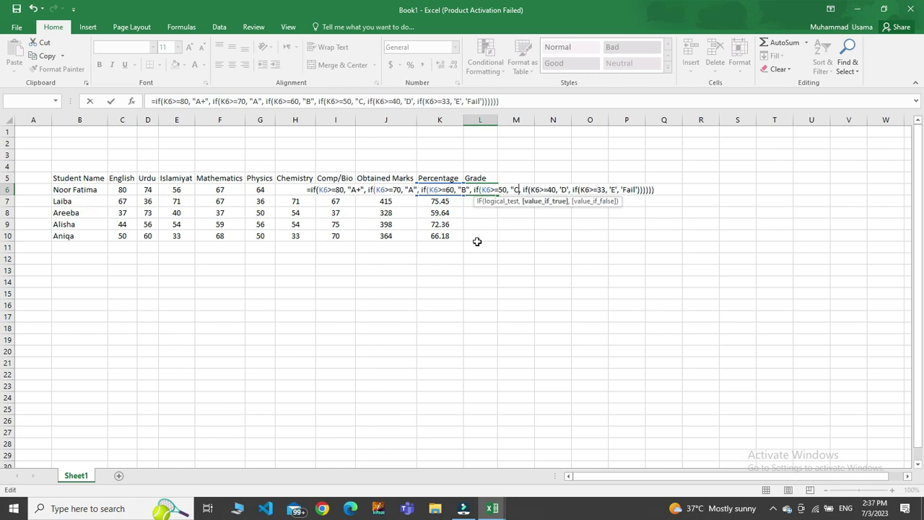
text(")
key(Right)
key(Right)
key(Right)
key(Right)
key(Right)
key(Right)
key(Right)
key(Right)
key(Right)
key(Right)
key(BackSpace)
text(")
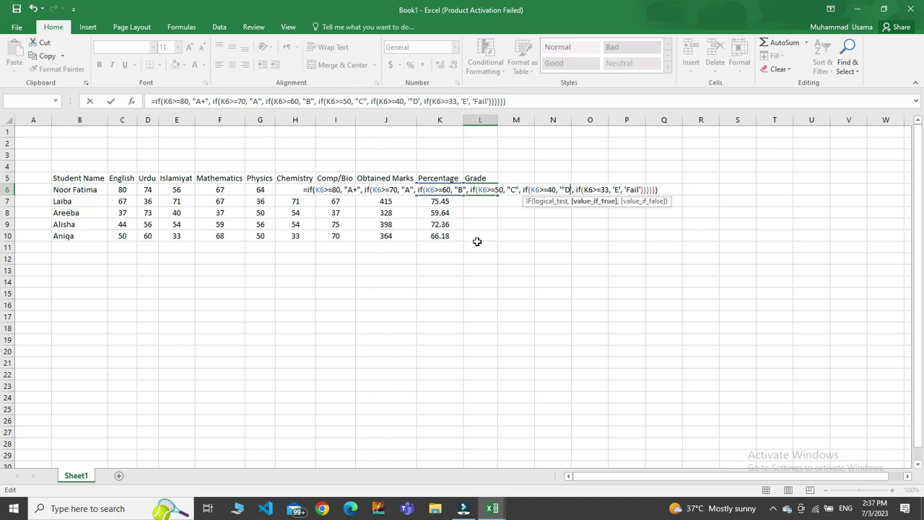
key(Right)
key(Right)
key(BackSpace)
text(")
key(Right)
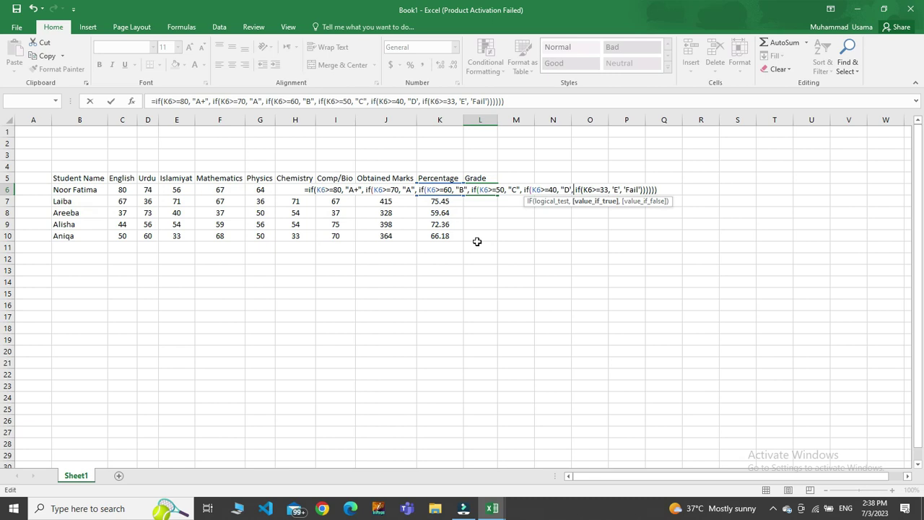
key(Right)
key(Right)
key(Right)
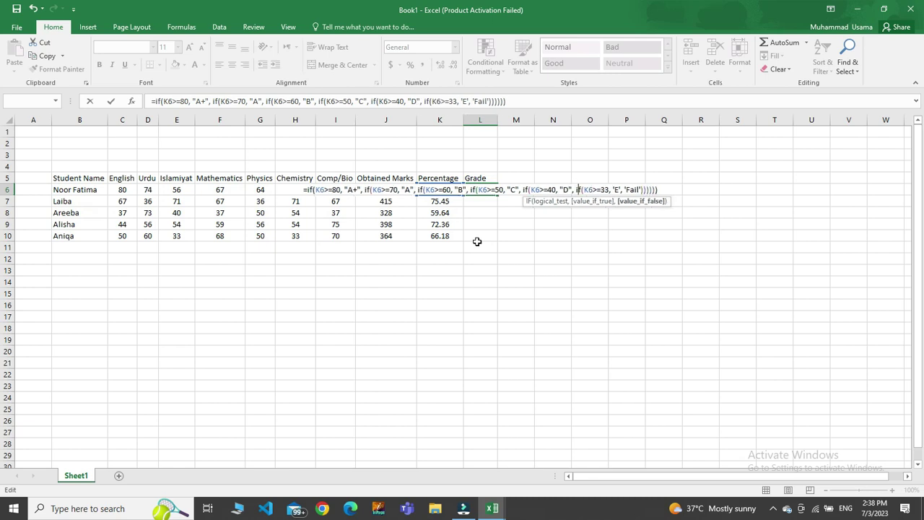
key(Right)
key(Right)
key(Right)
key(Right)
key(Right)
key(Right)
key(Right)
key(BackSpace)
text(")
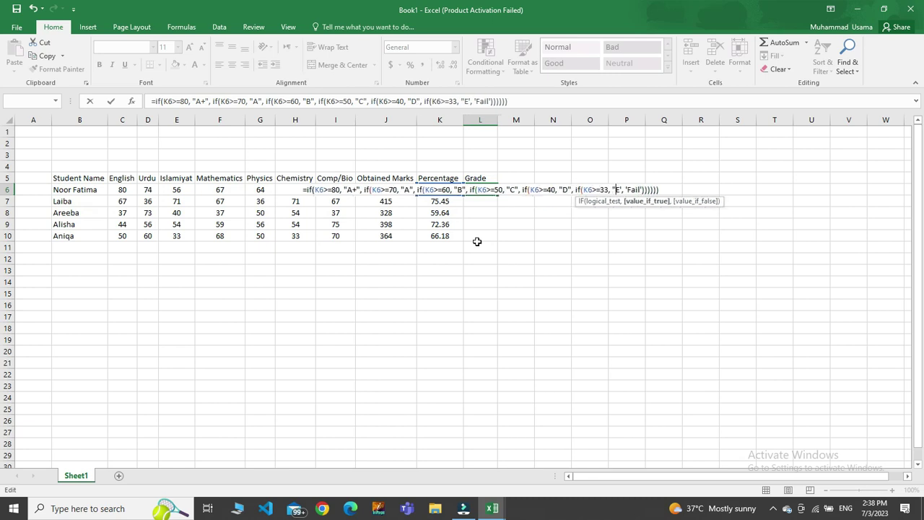
key(Delete)
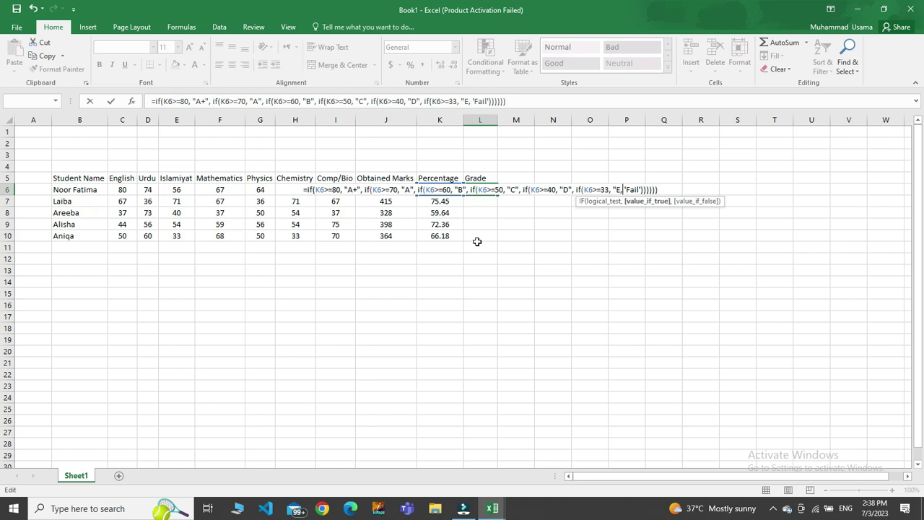
text(")
key(Right)
key(Right)
key(Delete)
text(")
key(Right)
key(BackSpace)
text(")
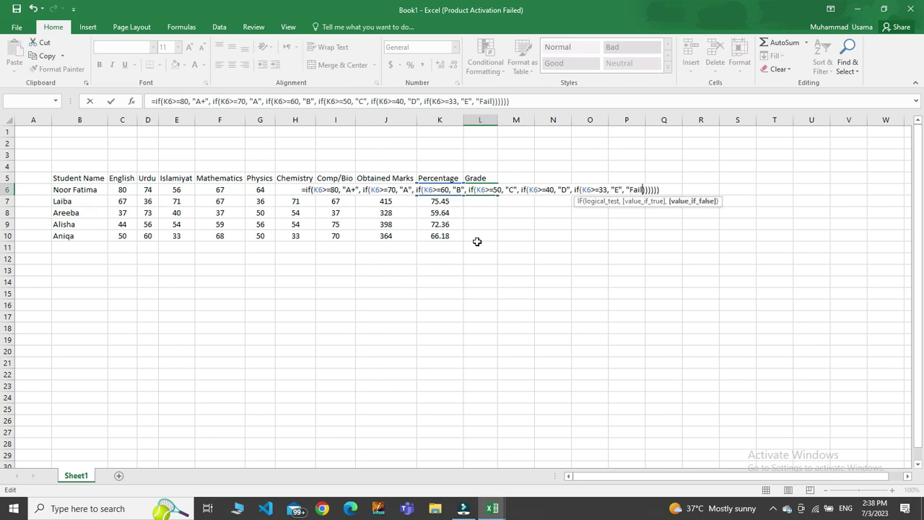
key(Return)
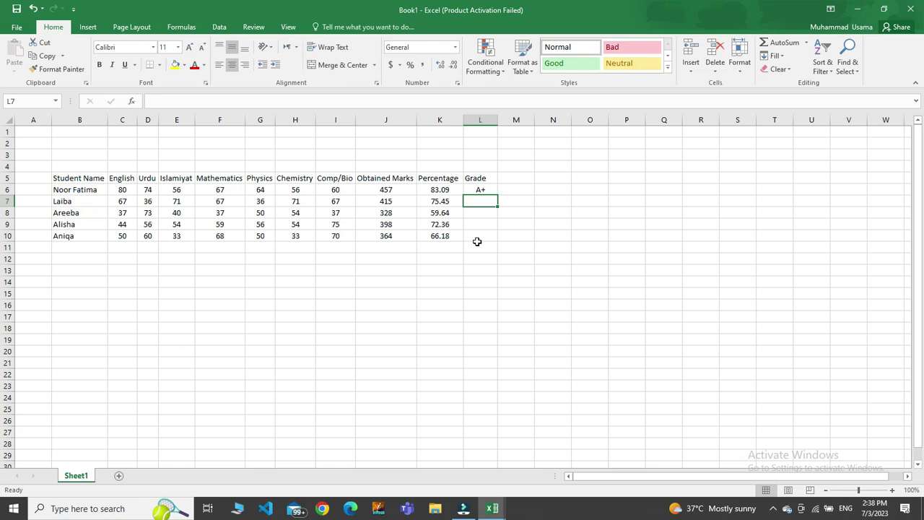
- Copy L6's grade formula down to L10, giving grades A, C, A and B, and check L10
click(484, 190)
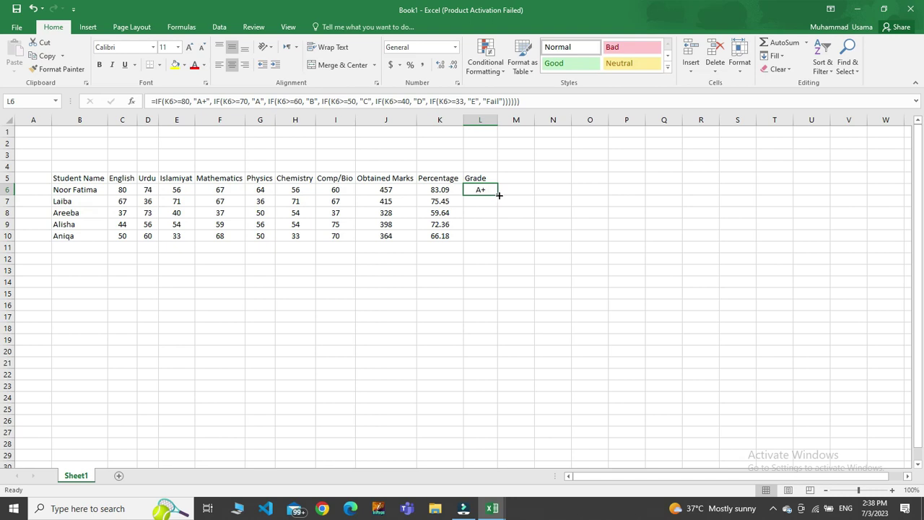
drag(499, 196, 501, 243)
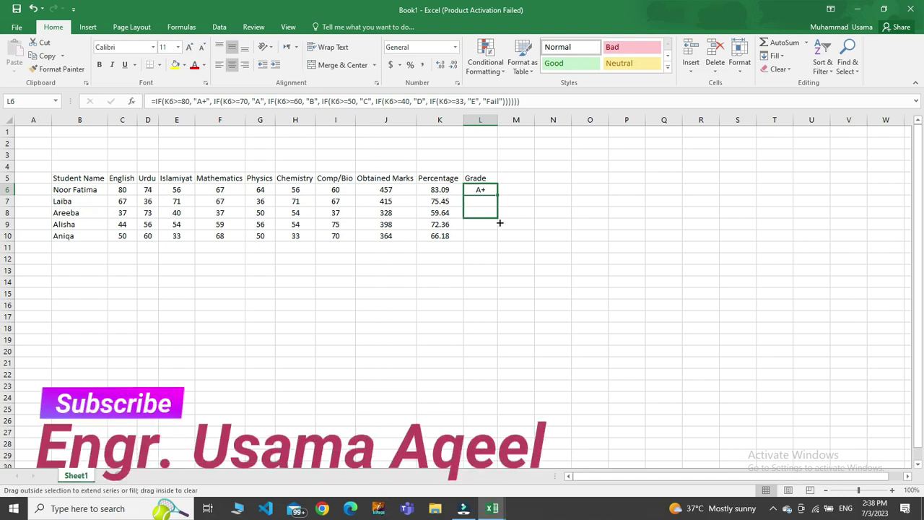
click(580, 295)
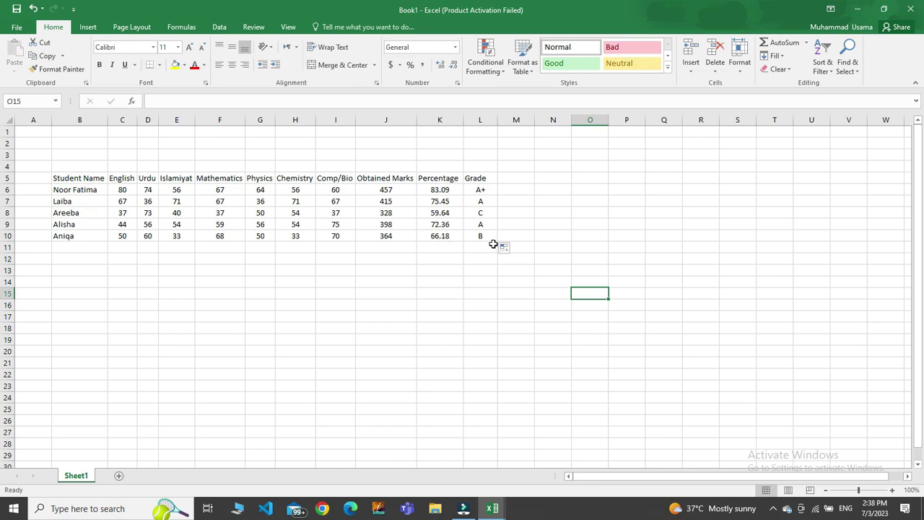
click(625, 165)
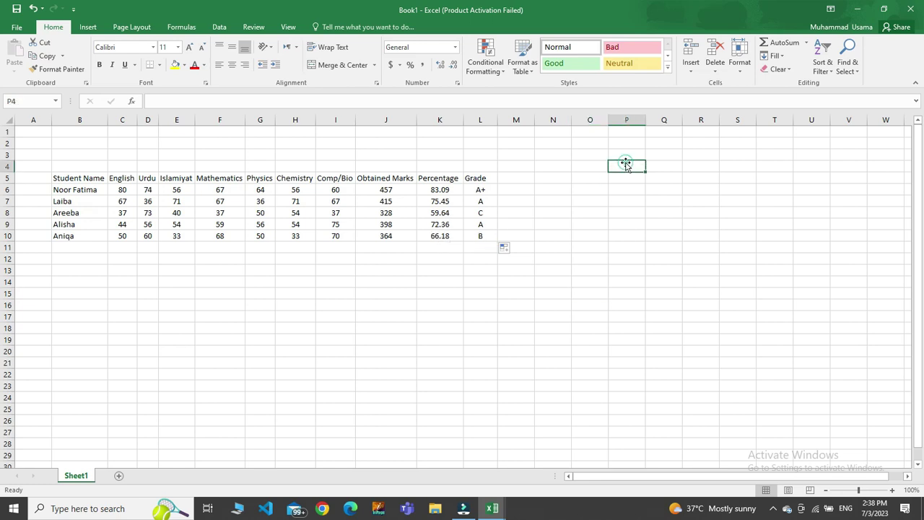
click(479, 236)
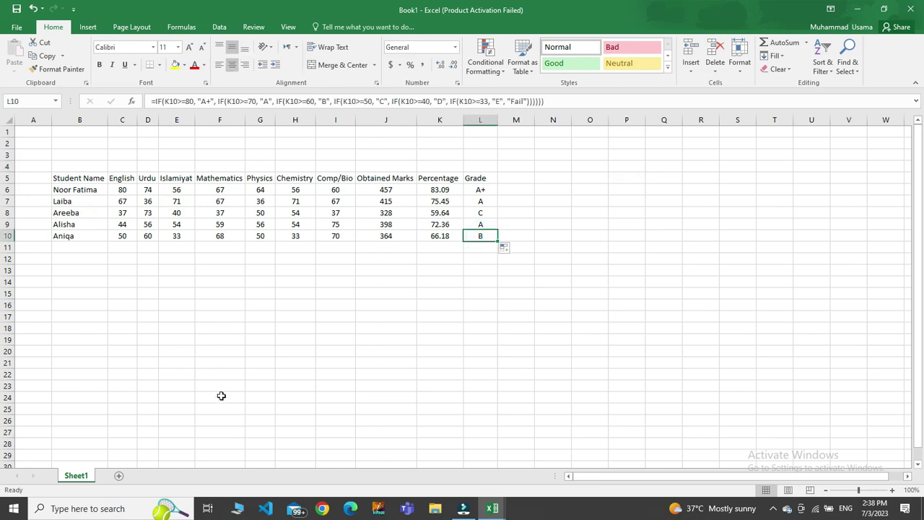
click(238, 251)
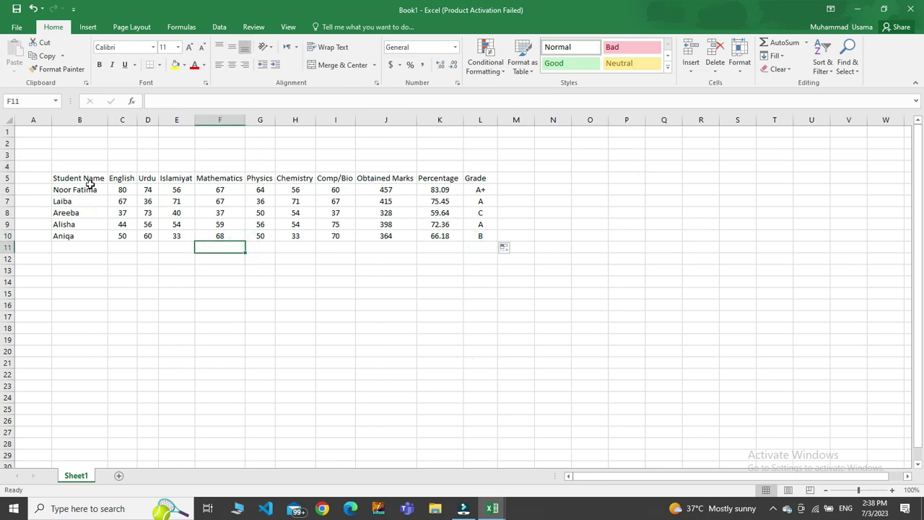
- Apply All Borders to the results table B5:L10 and set its text to 12 point
drag(78, 178, 479, 236)
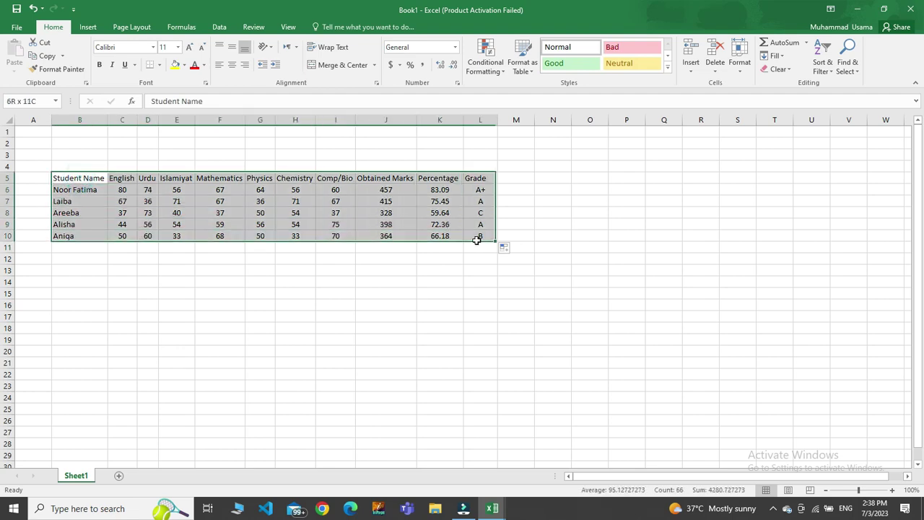
click(160, 65)
click(173, 166)
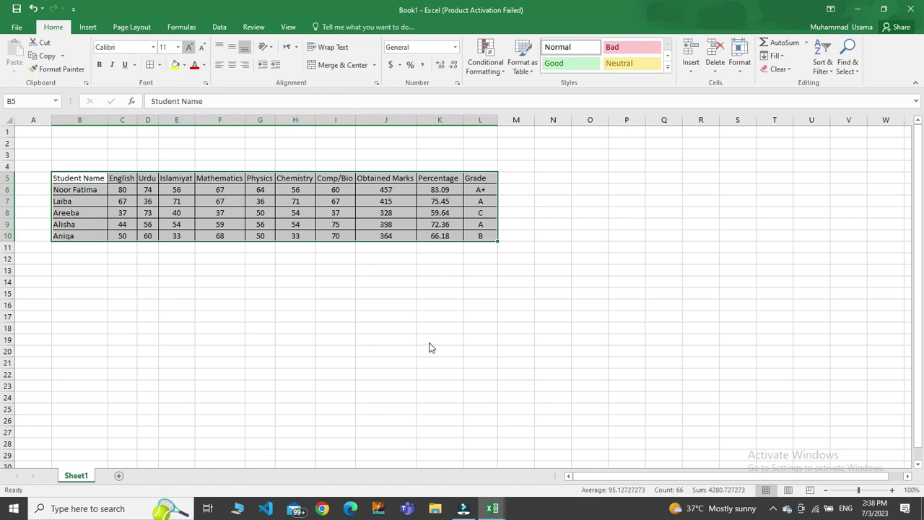
key(ctrl+v)
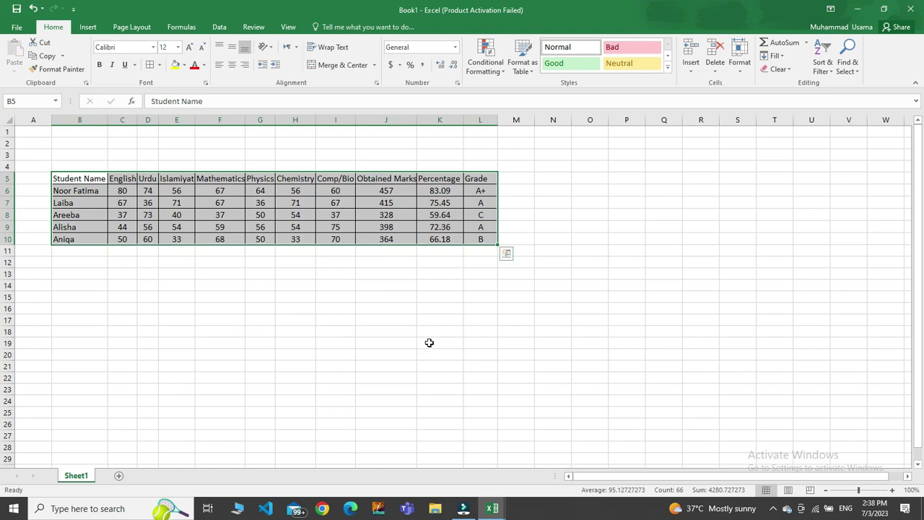
- Add a thick outside border around B5:L10, then select the header row B5:L5
click(160, 65)
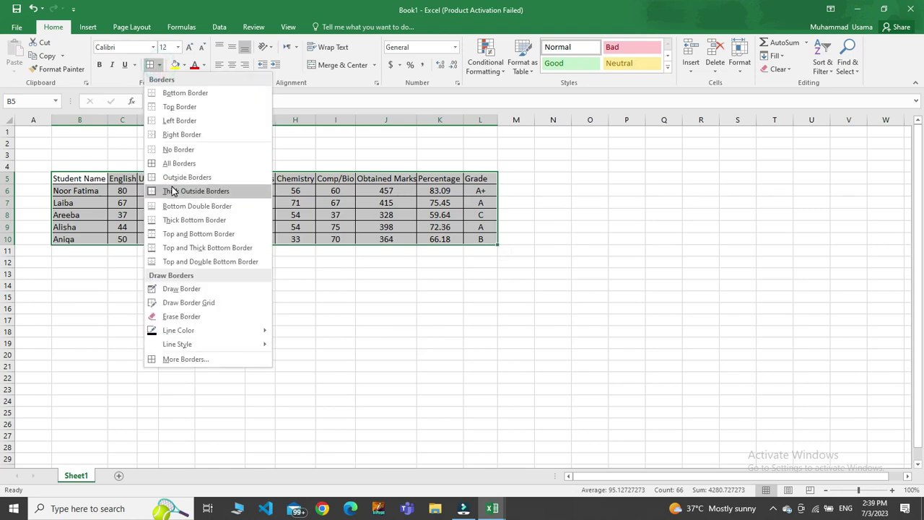
click(174, 191)
click(288, 328)
mouse_move(75, 180)
mouse_down()
mouse_move(475, 220)
mouse_move(480, 181)
mouse_up()
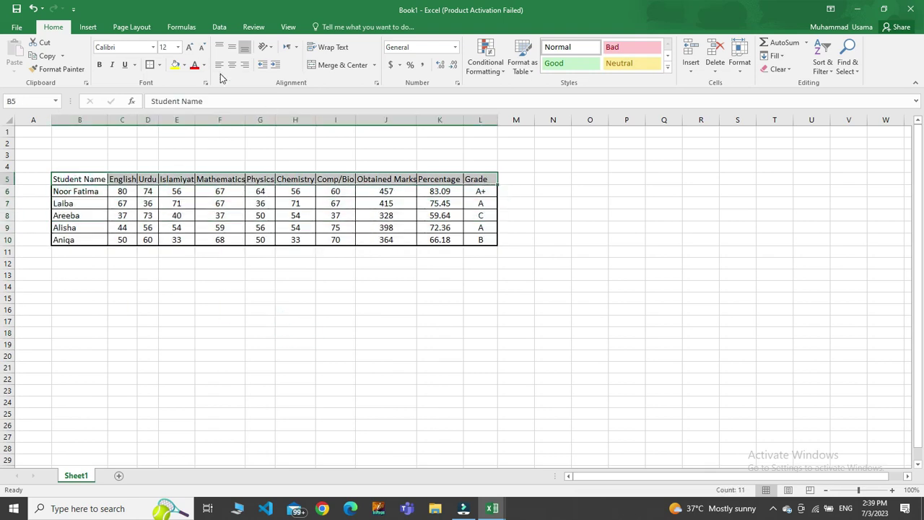
- Fill the header row B5:L5 with grey
click(185, 67)
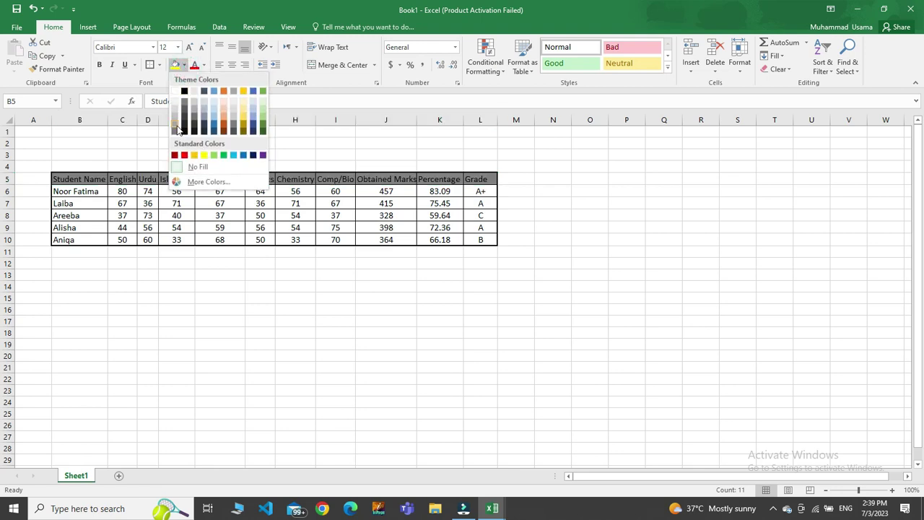
click(175, 116)
click(338, 369)
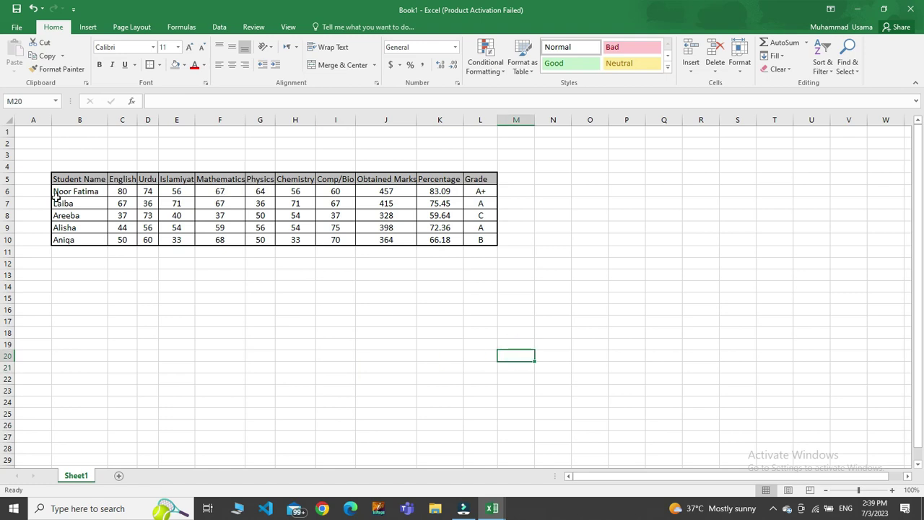
- Put a thick outside border around the header row B5:L5
drag(60, 179, 478, 181)
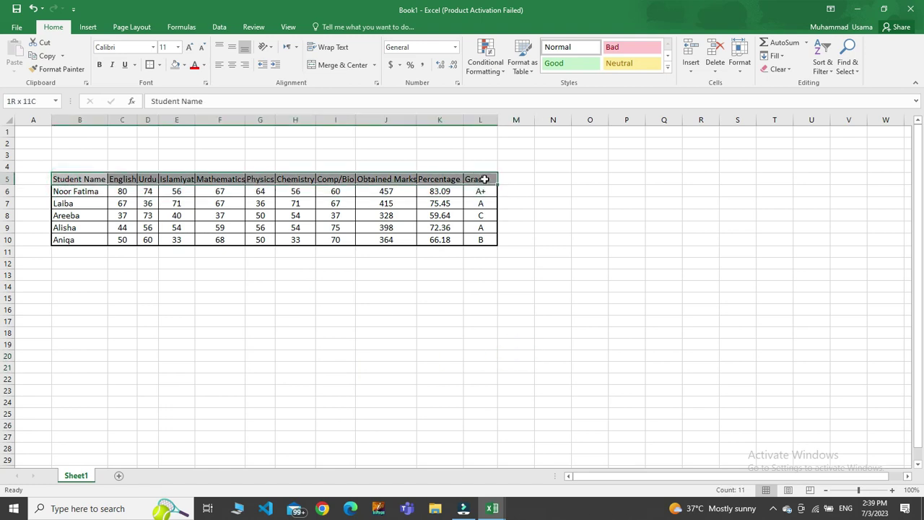
click(150, 67)
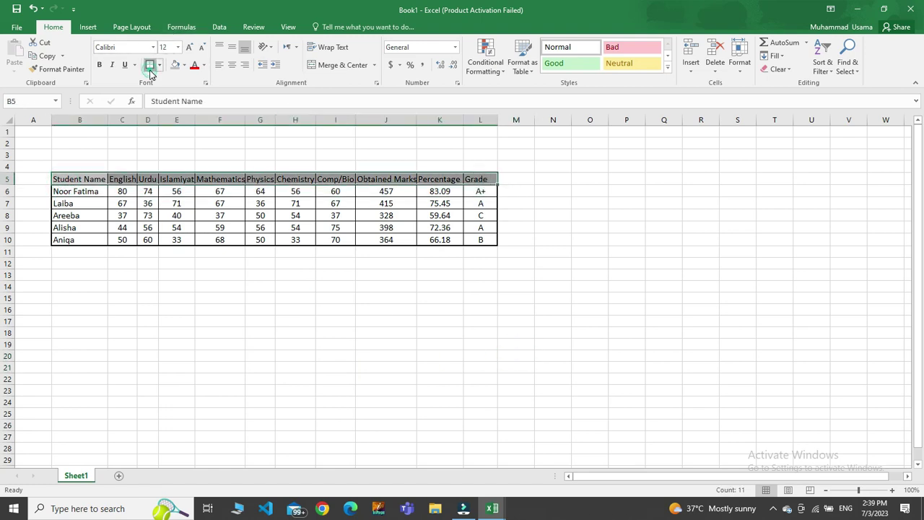
click(322, 397)
click(543, 352)
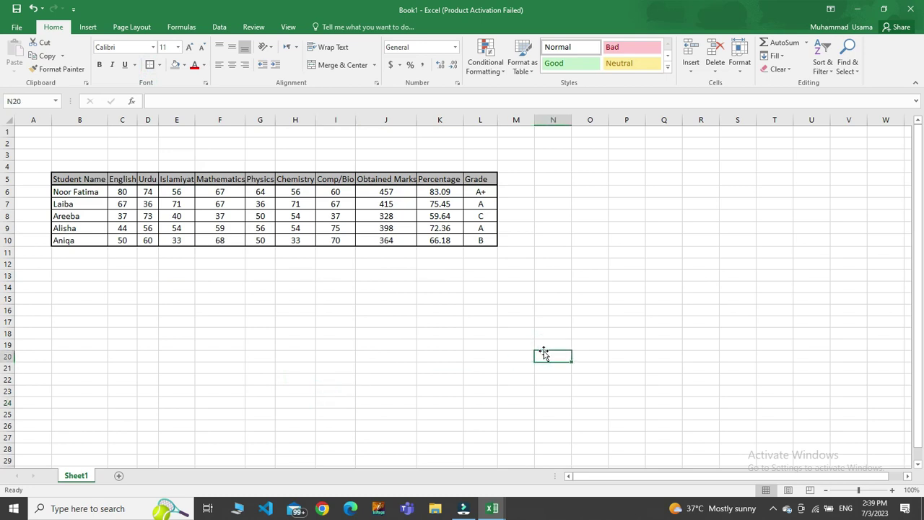